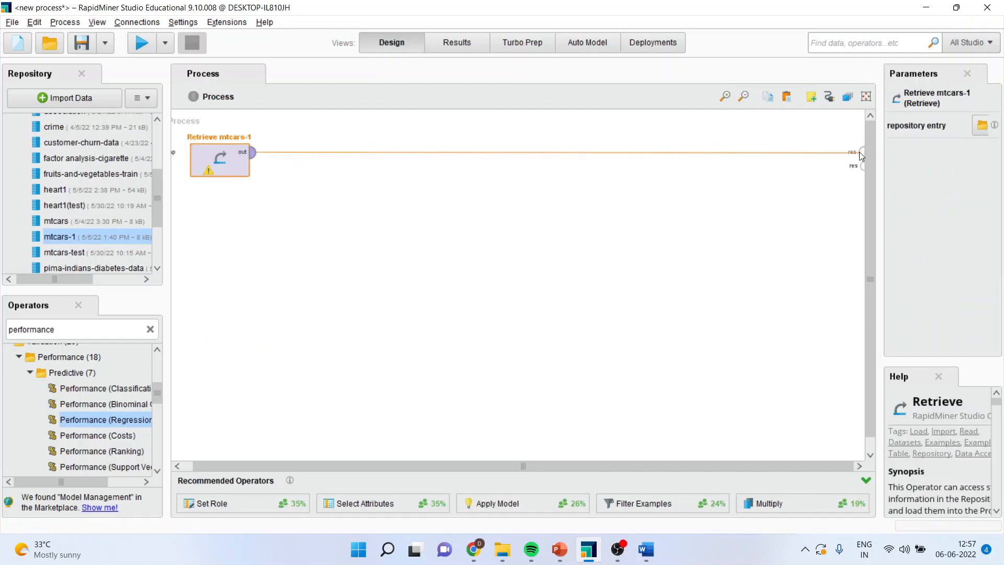
Run the process and examine the mtcars-1 columns through to carb, returning to the process design
{"action": "left_click", "coordinate": [142, 44]}
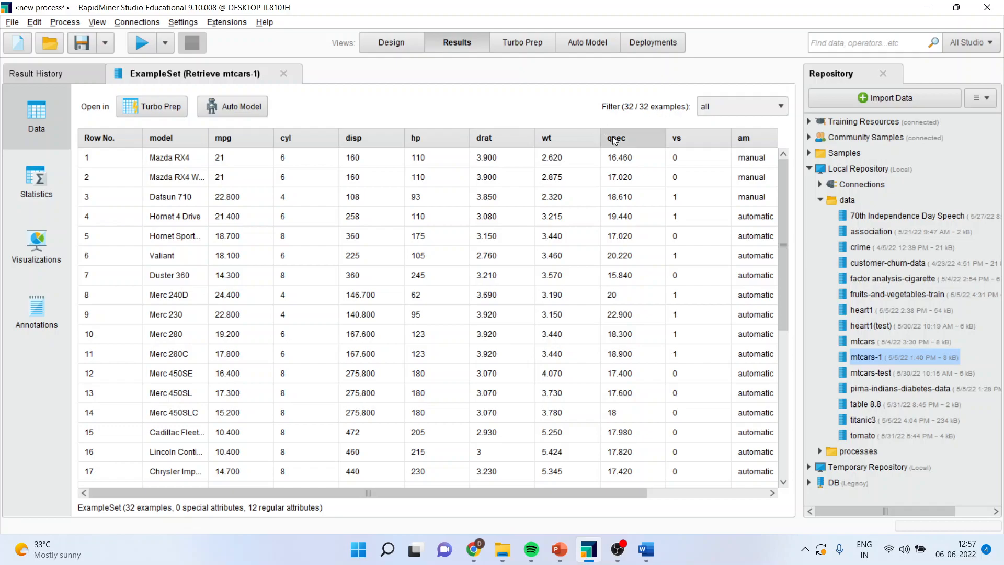
{"action": "left_click_drag", "start_coordinate": [617, 494], "coordinate": [719, 494]}
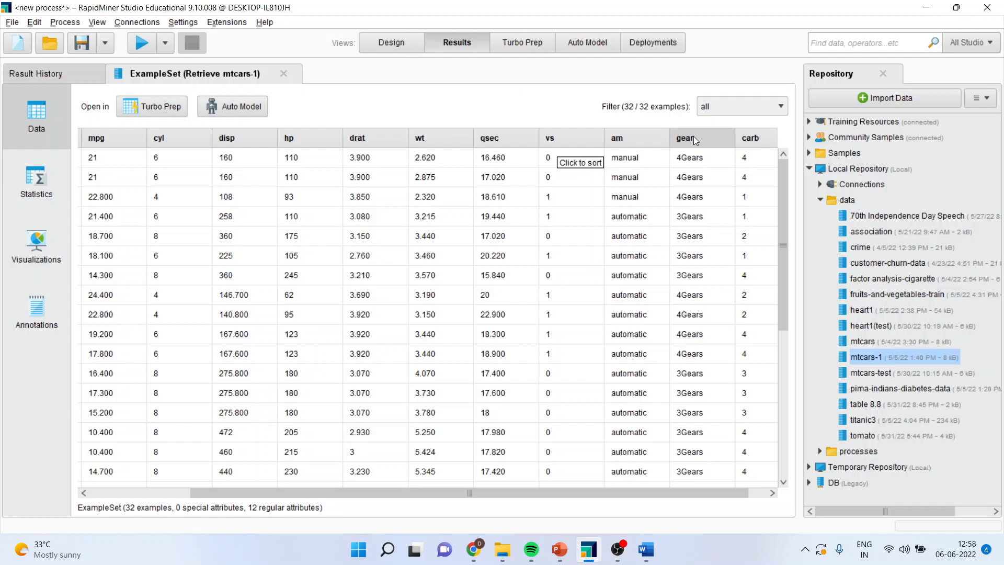
{"action": "left_click_drag", "start_coordinate": [698, 491], "coordinate": [716, 491]}
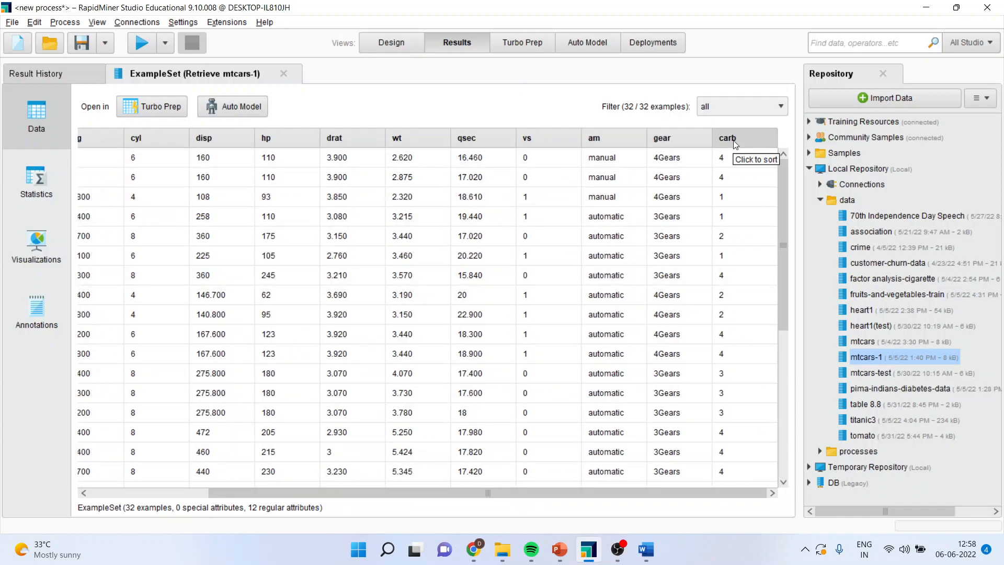
{"action": "left_click", "coordinate": [397, 44]}
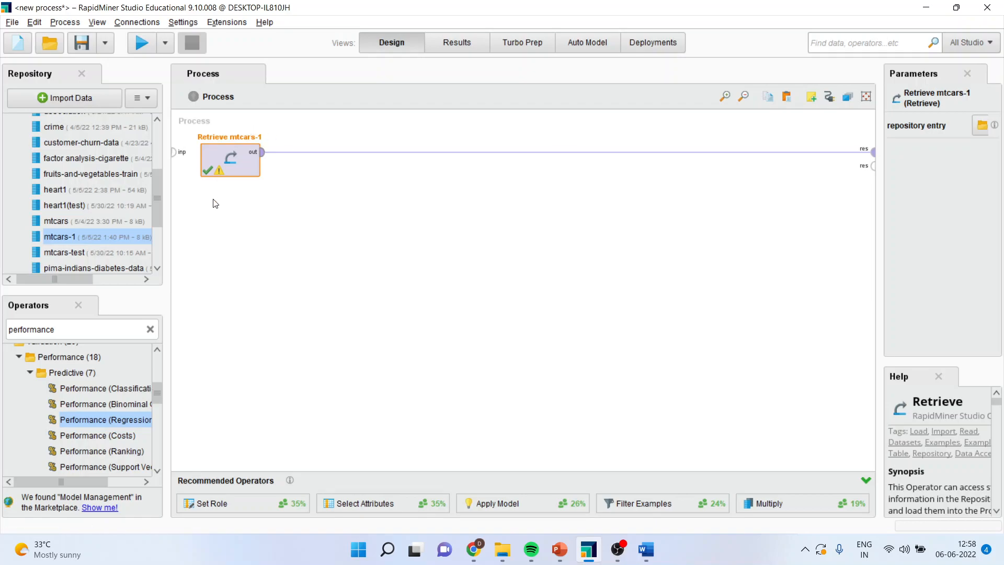
Find the Select Attributes operator and insert it between Retrieve mtcars-1 and the process result
{"action": "double_click", "coordinate": [73, 328]}
{"action": "type", "text": "sele"}
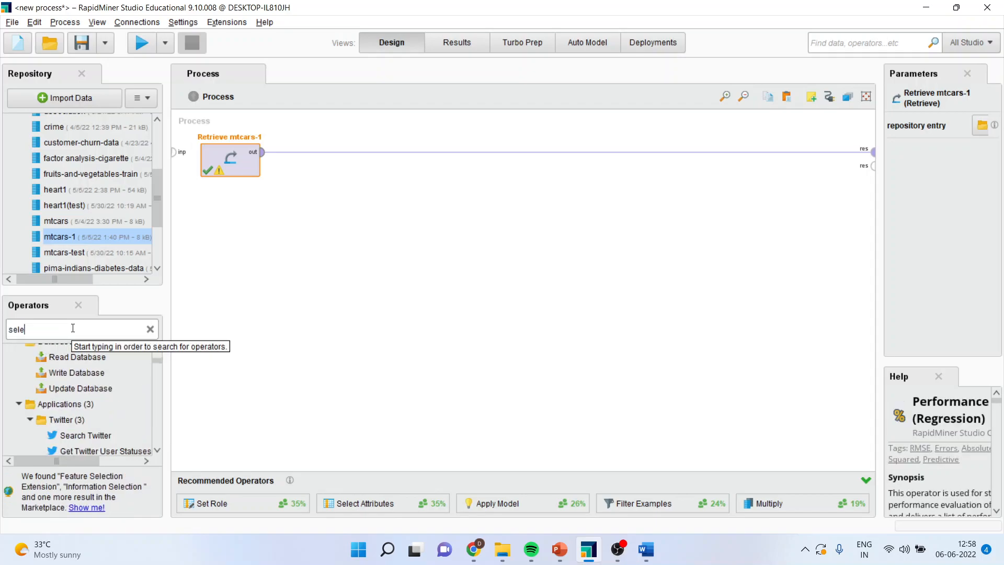
{"action": "type", "text": "ct att"}
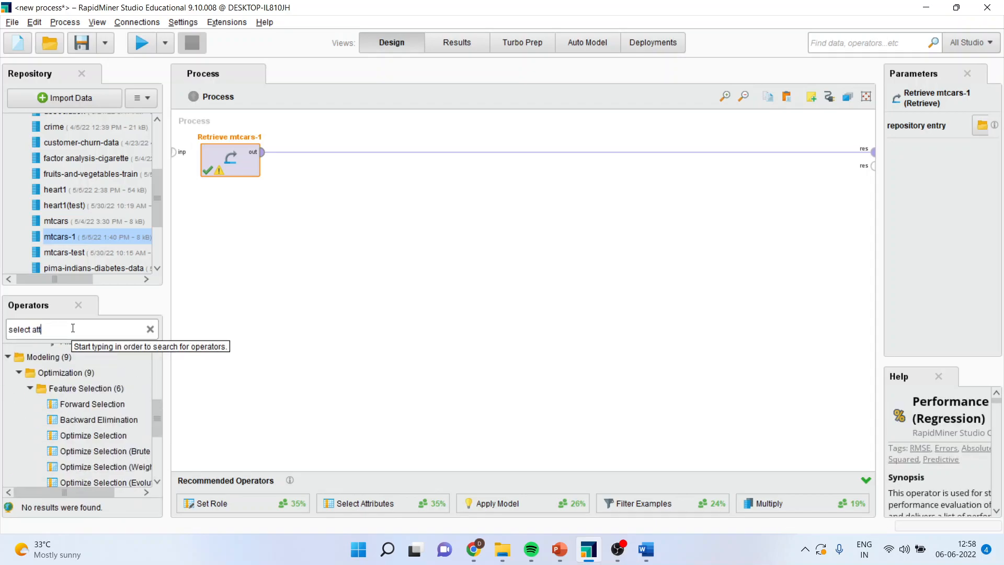
{"action": "scroll", "coordinate": [155, 422], "scroll_direction": "up", "scroll_amount": 3}
{"action": "left_click_drag", "start_coordinate": [87, 377], "coordinate": [319, 159]}
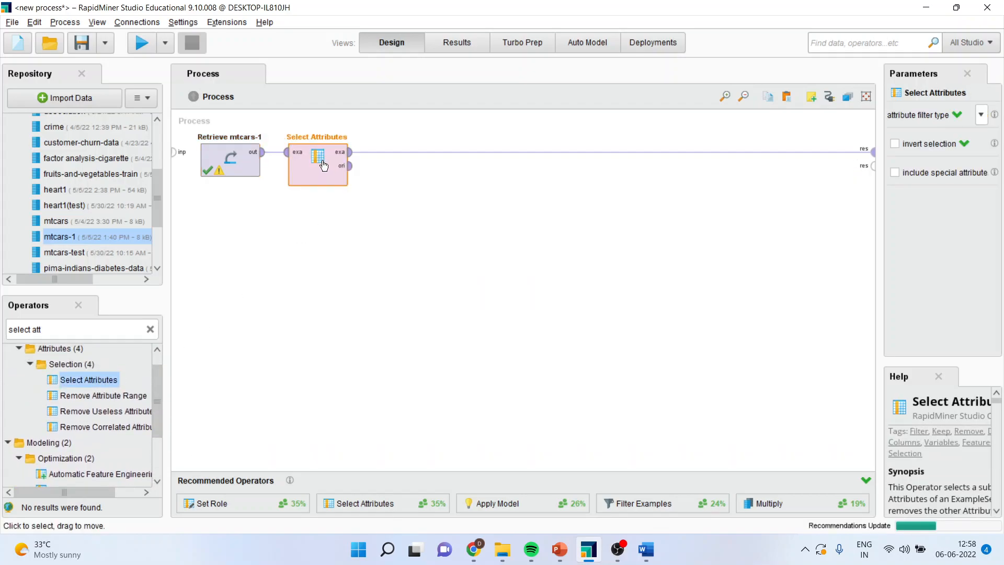
Set Select Attributes to keep only a chosen subset of attributes: gear, hp, mpg and wt
{"action": "left_click", "coordinate": [981, 115]}
{"action": "left_click", "coordinate": [965, 153]}
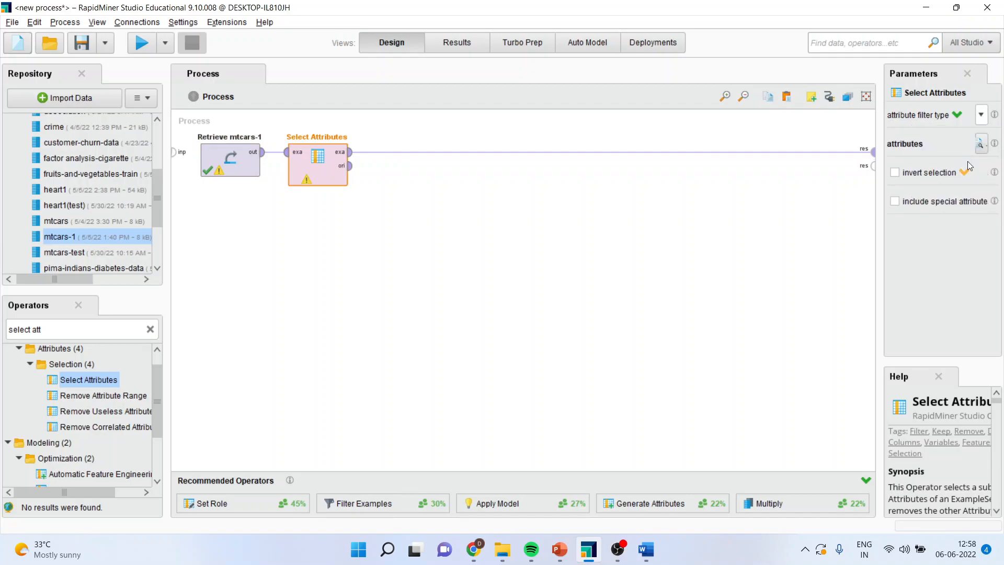
{"action": "left_click", "coordinate": [980, 146]}
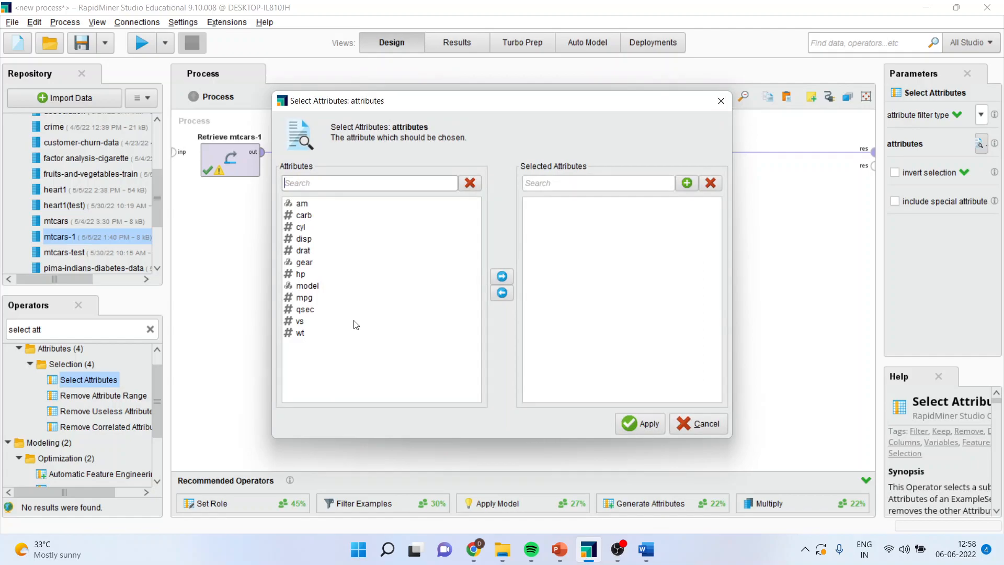
{"action": "left_click", "coordinate": [302, 274]}
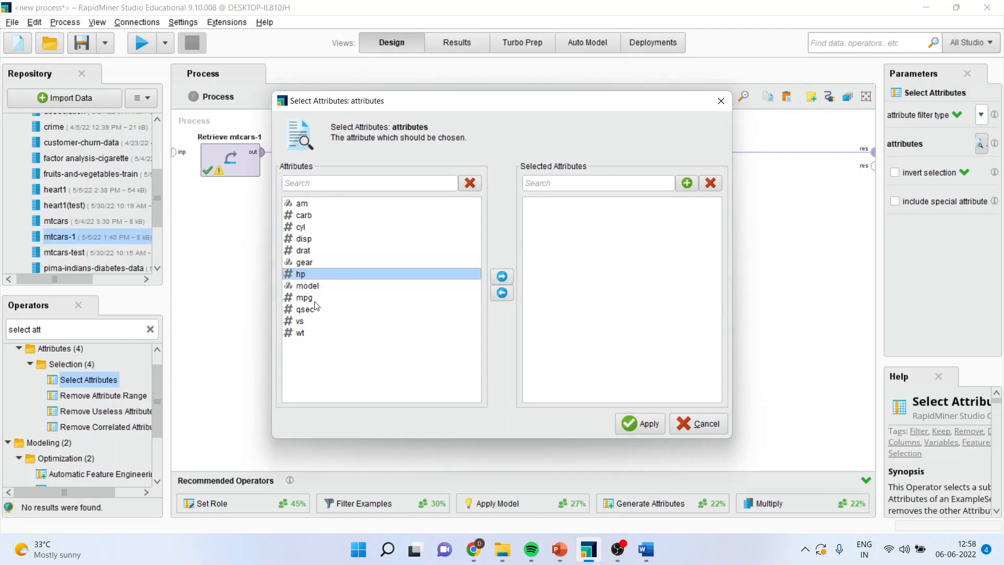
{"action": "left_click", "coordinate": [310, 298], "text": "ctrl"}
{"action": "left_click", "coordinate": [303, 334], "text": "ctrl"}
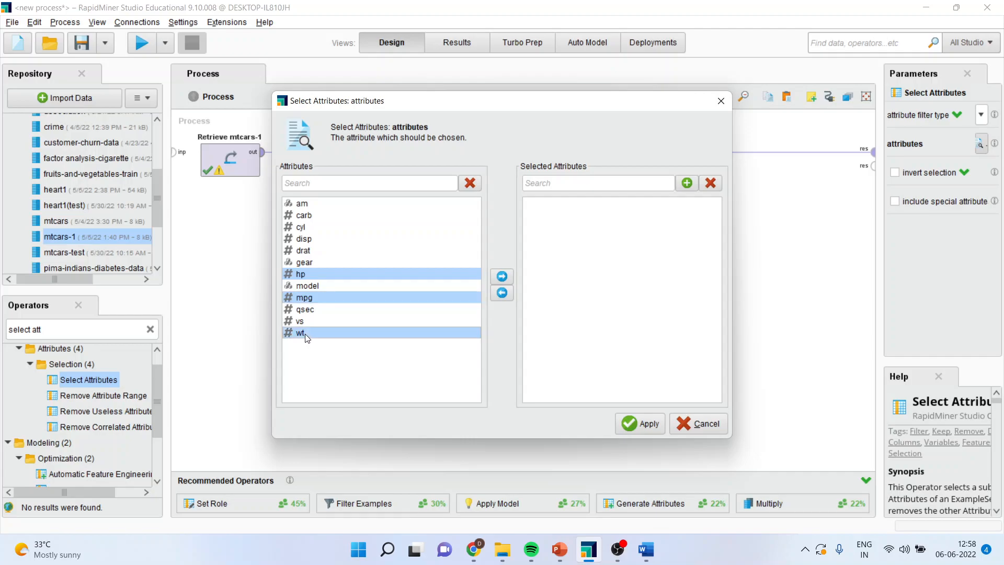
{"action": "left_click", "coordinate": [310, 262], "text": "ctrl"}
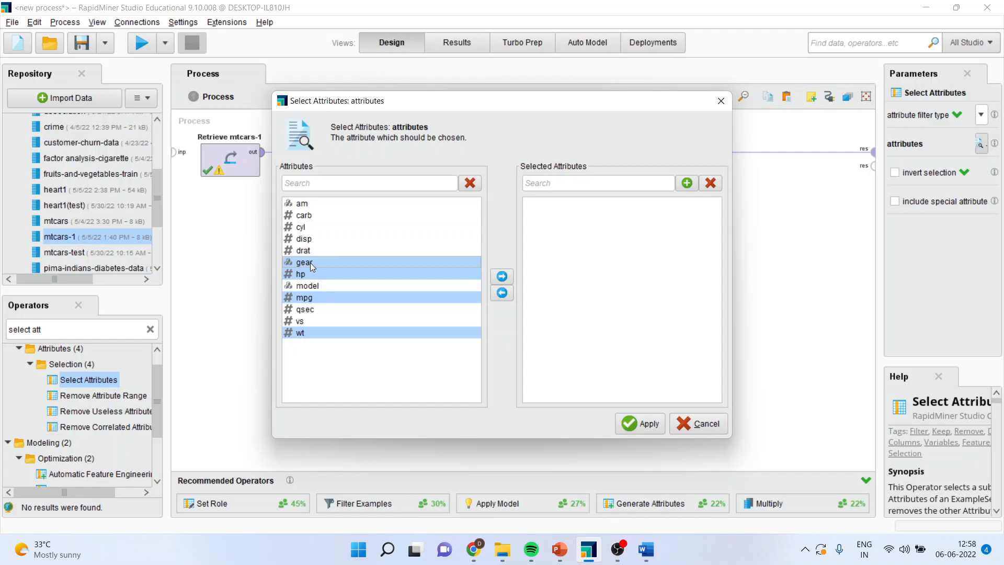
{"action": "left_click", "coordinate": [502, 277]}
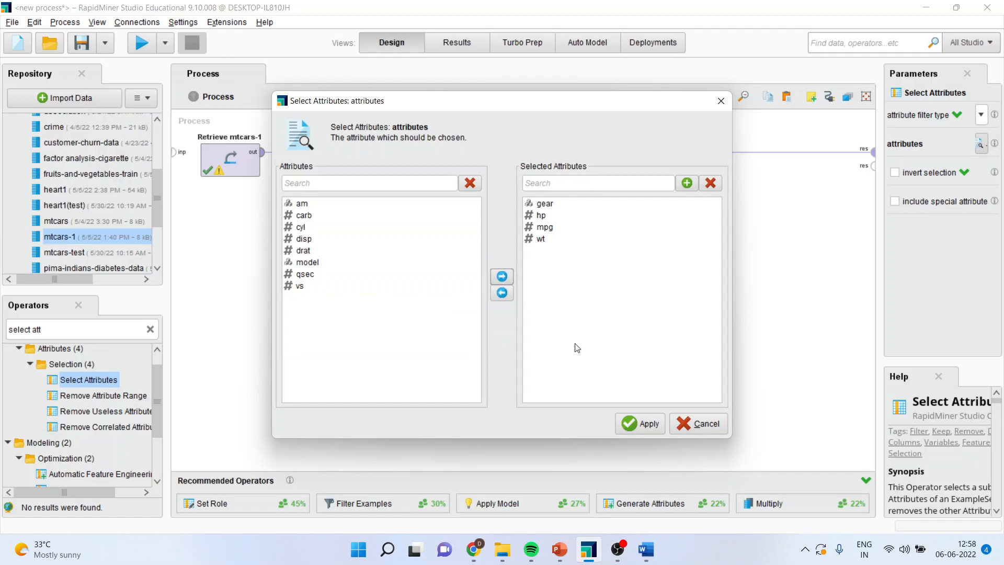
{"action": "left_click", "coordinate": [635, 429]}
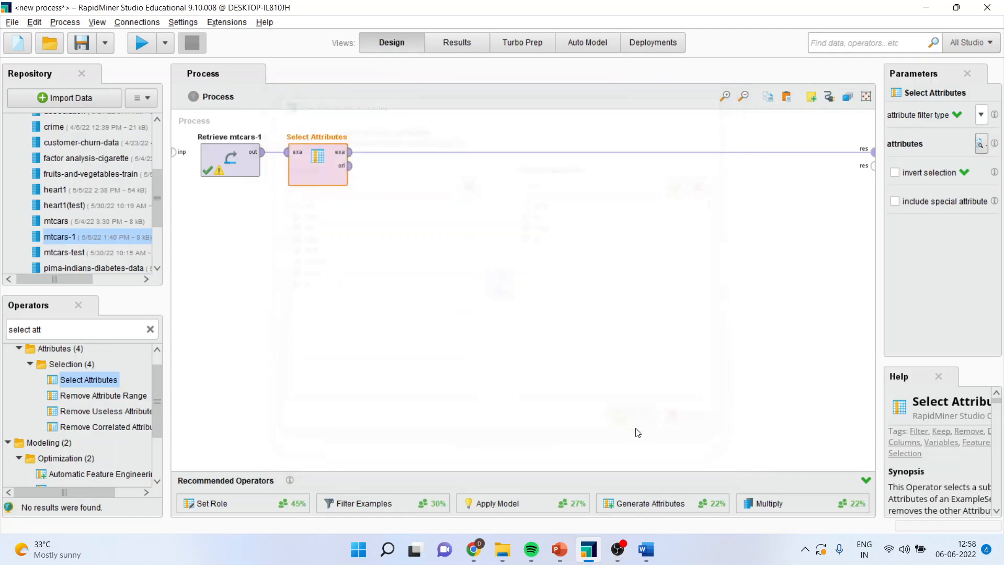
Find the Set Role operator and insert it into the connection after Select Attributes
{"action": "triple_click", "coordinate": [77, 335]}
{"action": "type", "text": "set"}
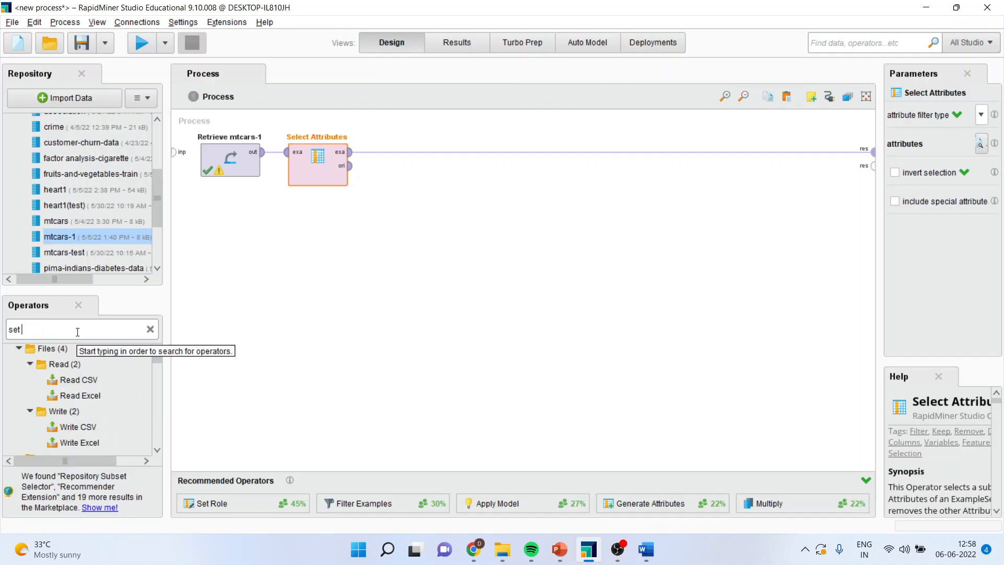
{"action": "type", "text": " role"}
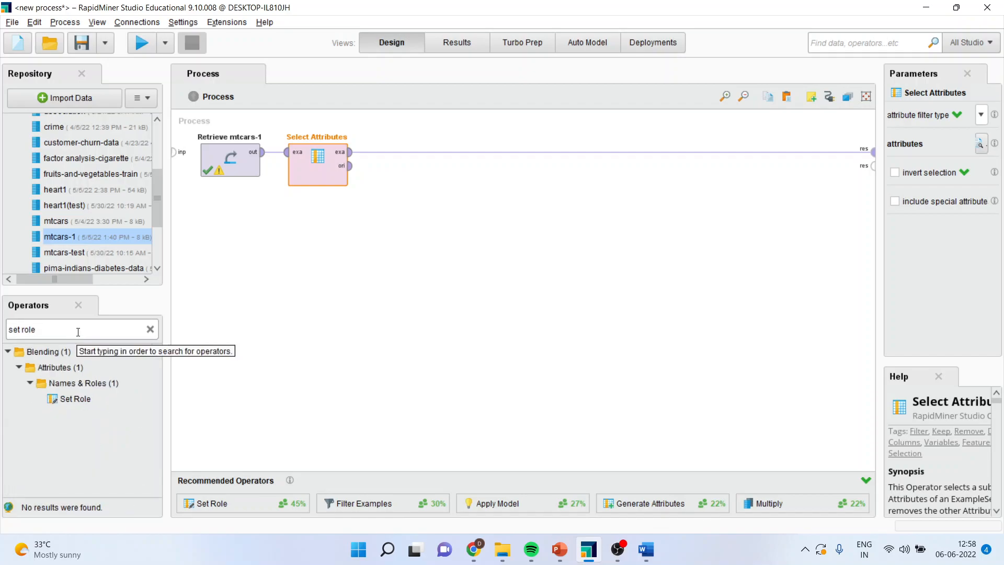
{"action": "left_click_drag", "start_coordinate": [85, 400], "coordinate": [374, 267]}
{"action": "left_click_drag", "start_coordinate": [407, 169], "coordinate": [399, 152]}
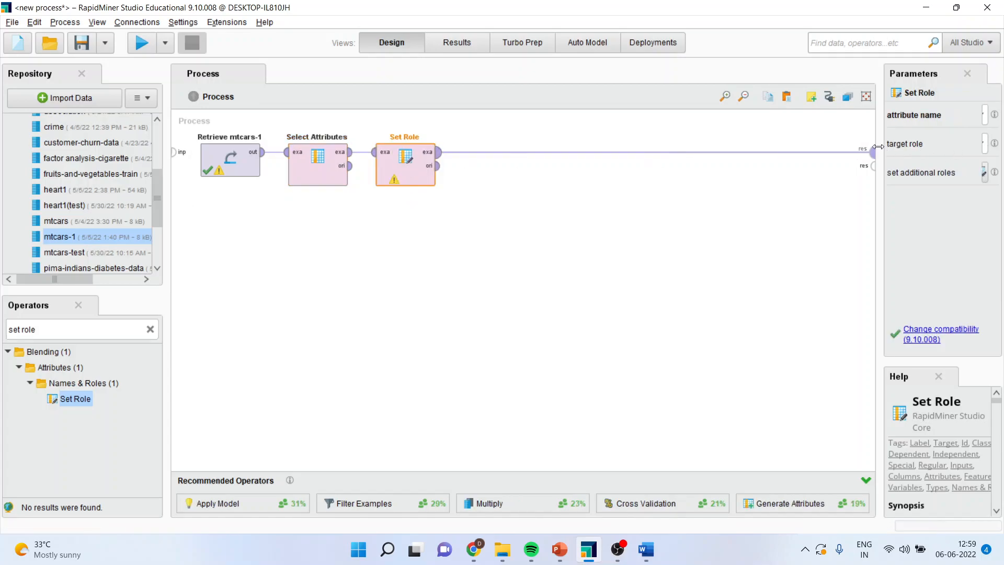
Configure Set Role to give the attribute mpg the target role label
{"action": "left_click_drag", "start_coordinate": [881, 149], "coordinate": [832, 148]}
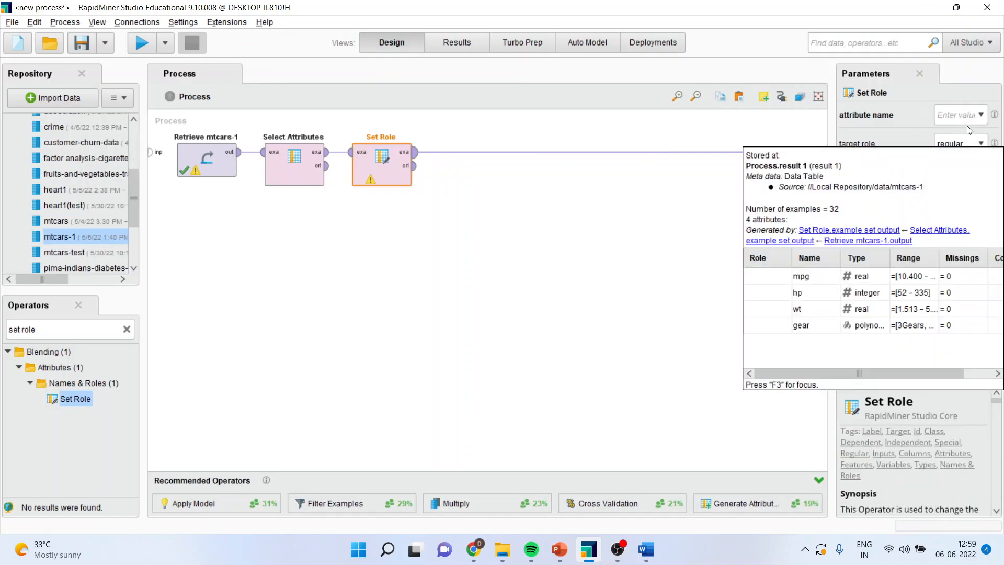
{"action": "left_click", "coordinate": [982, 115]}
{"action": "left_click", "coordinate": [964, 153]}
{"action": "left_click", "coordinate": [982, 144]}
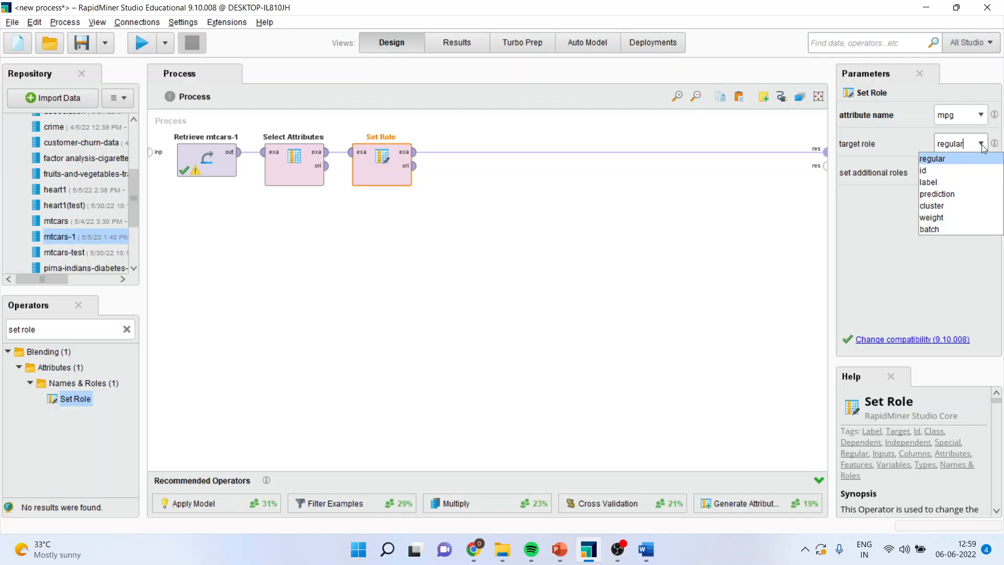
{"action": "left_click", "coordinate": [959, 183]}
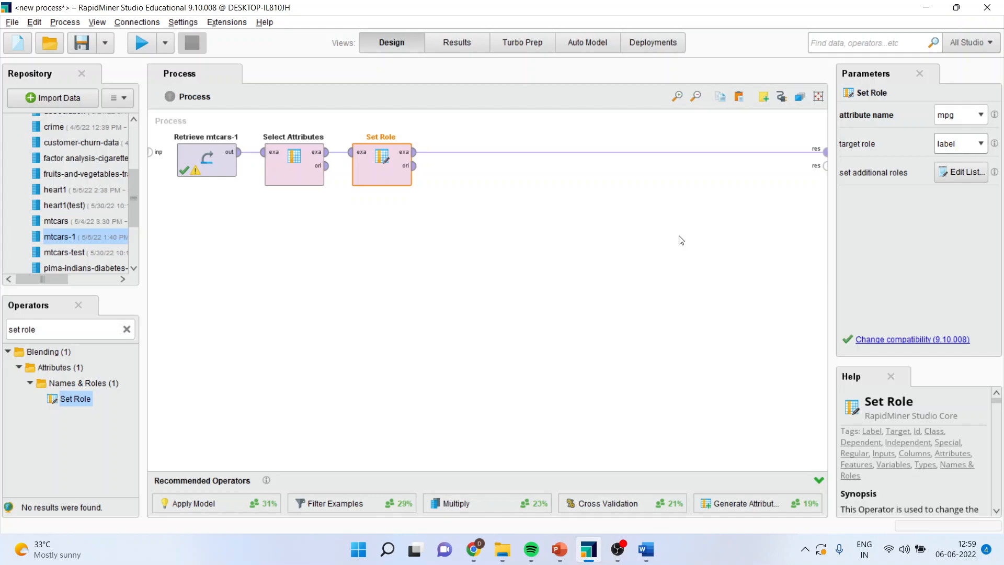
Insert a Nominal to Numerical operator after Set Role and run the process
{"action": "triple_click", "coordinate": [45, 330]}
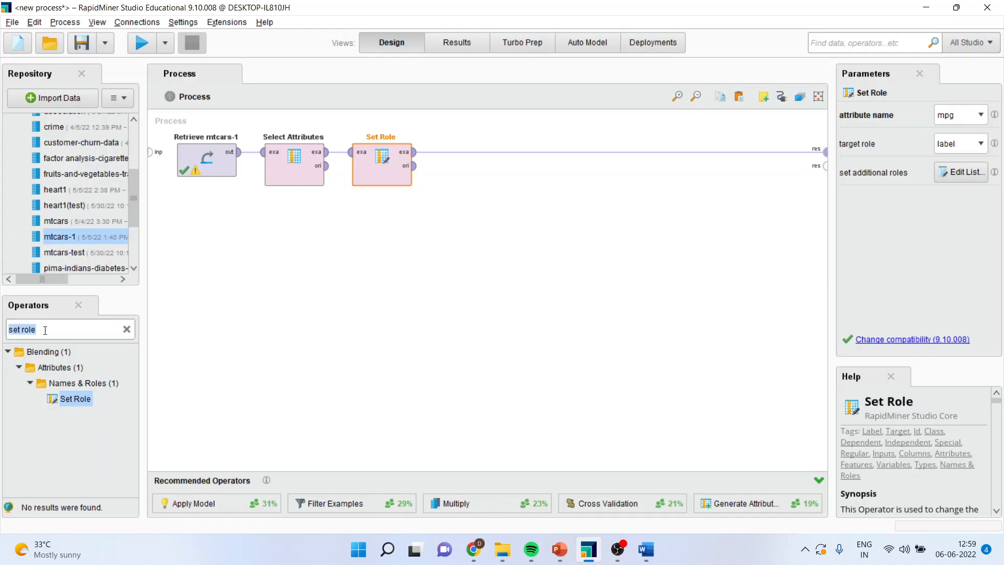
{"action": "type", "text": "no"}
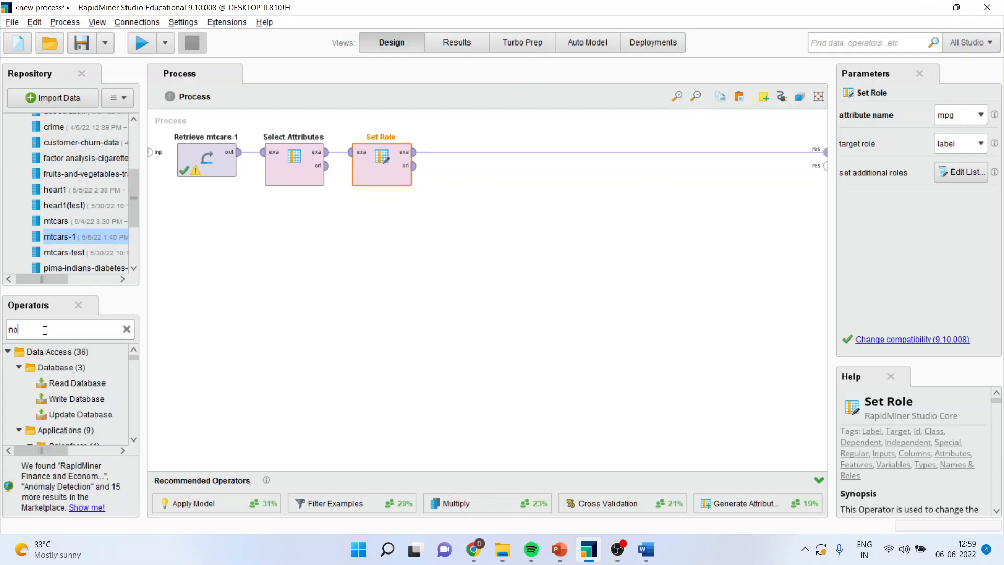
{"action": "type", "text": "minal to numerical"}
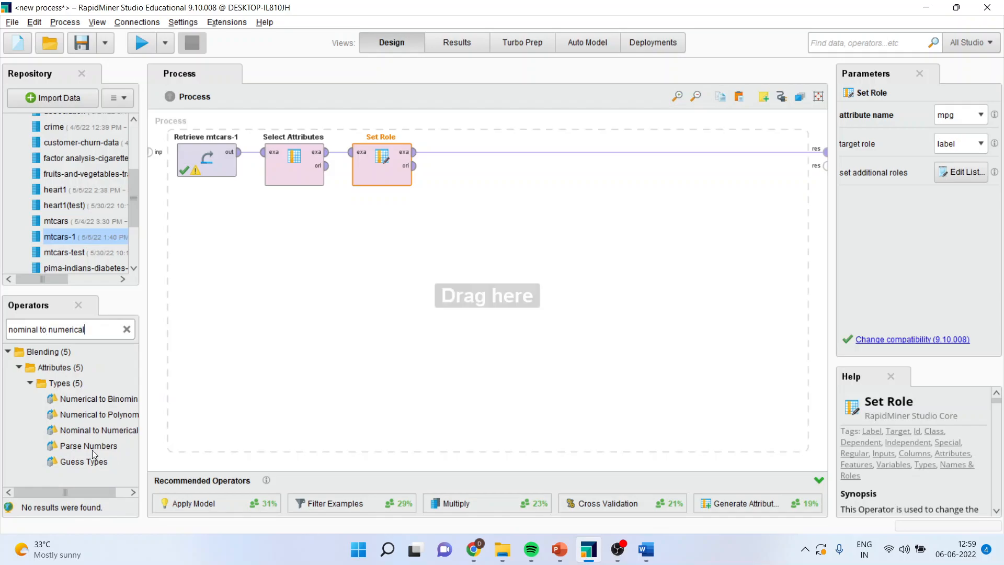
{"action": "left_click_drag", "start_coordinate": [96, 432], "coordinate": [453, 152]}
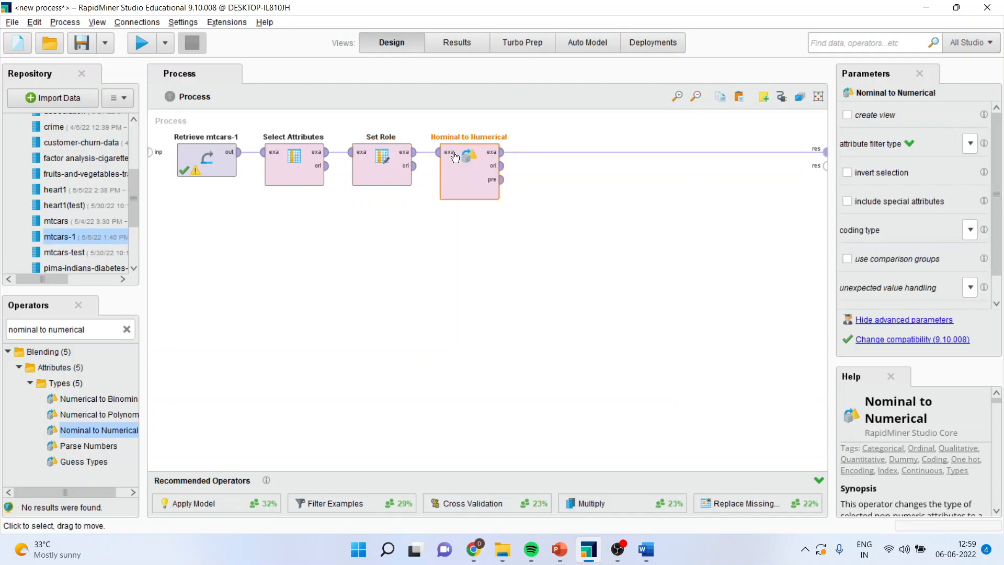
{"action": "left_click", "coordinate": [139, 46]}
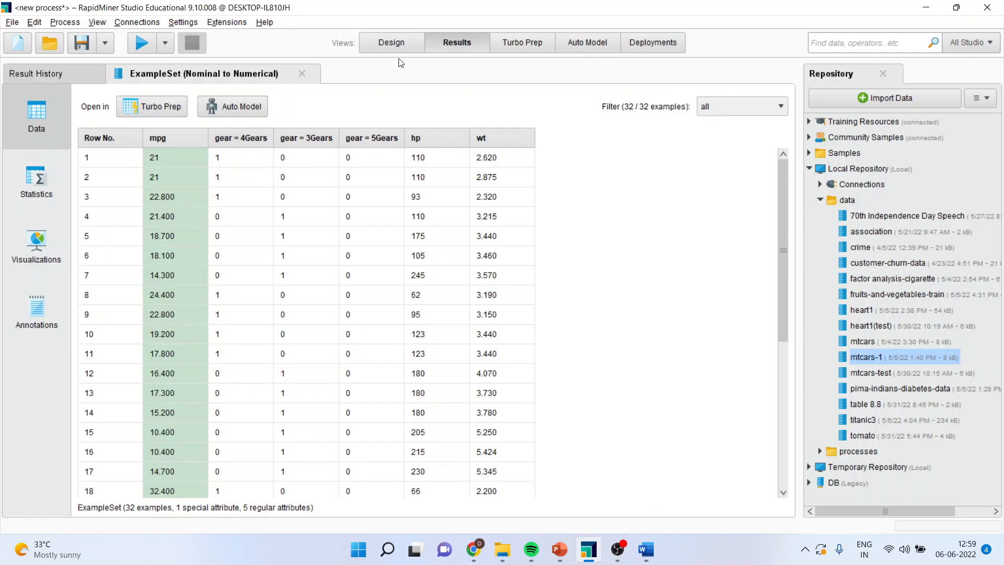
Return to the process design and insert a second Select Attributes operator after Nominal to Numerical
{"action": "left_click", "coordinate": [387, 39]}
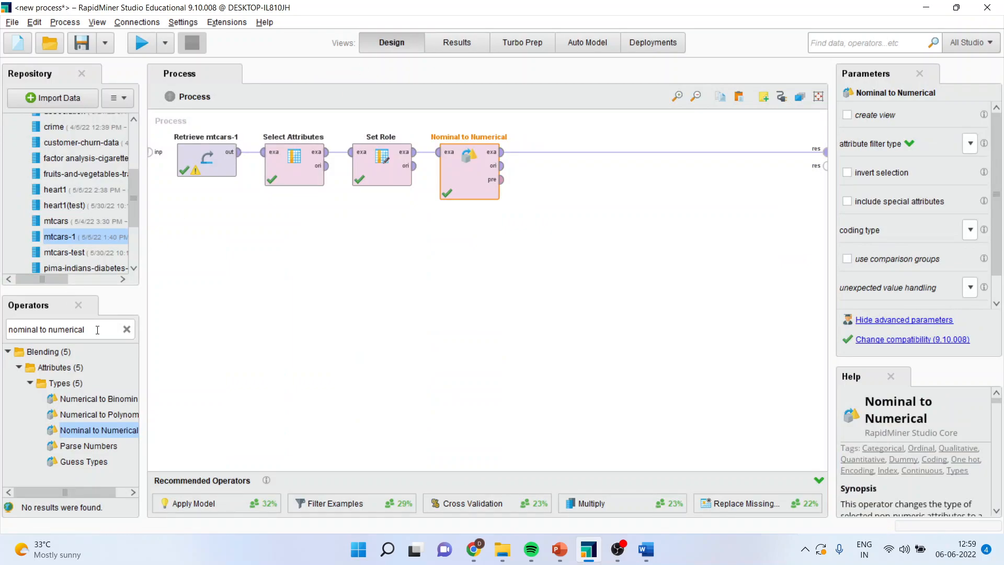
{"action": "triple_click", "coordinate": [97, 329]}
{"action": "type", "text": "select"}
{"action": "left_click_drag", "start_coordinate": [89, 398], "coordinate": [542, 154]}
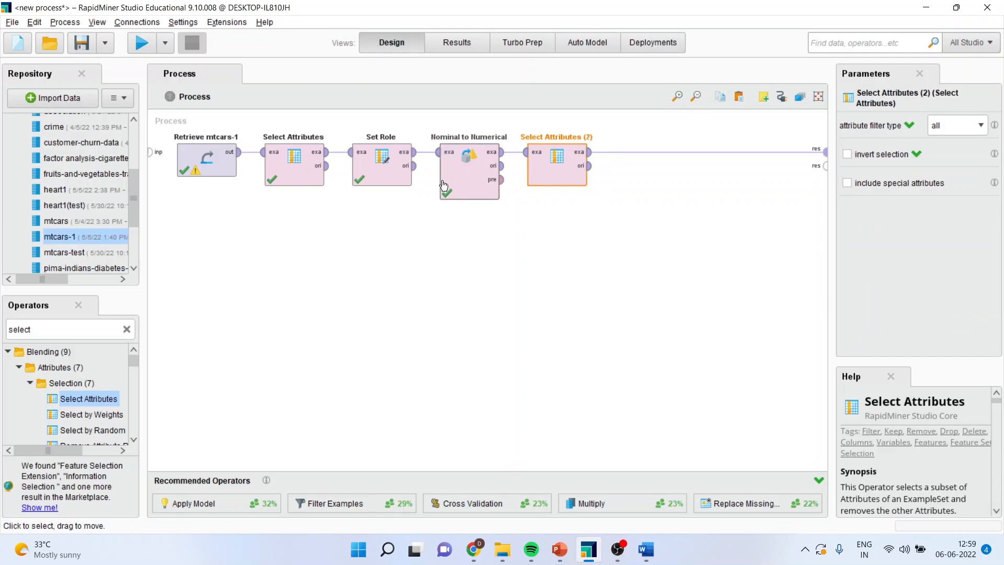
Set a breakpoint after the Nominal to Numerical operator and run the process up to it
{"action": "right_click", "coordinate": [476, 172]}
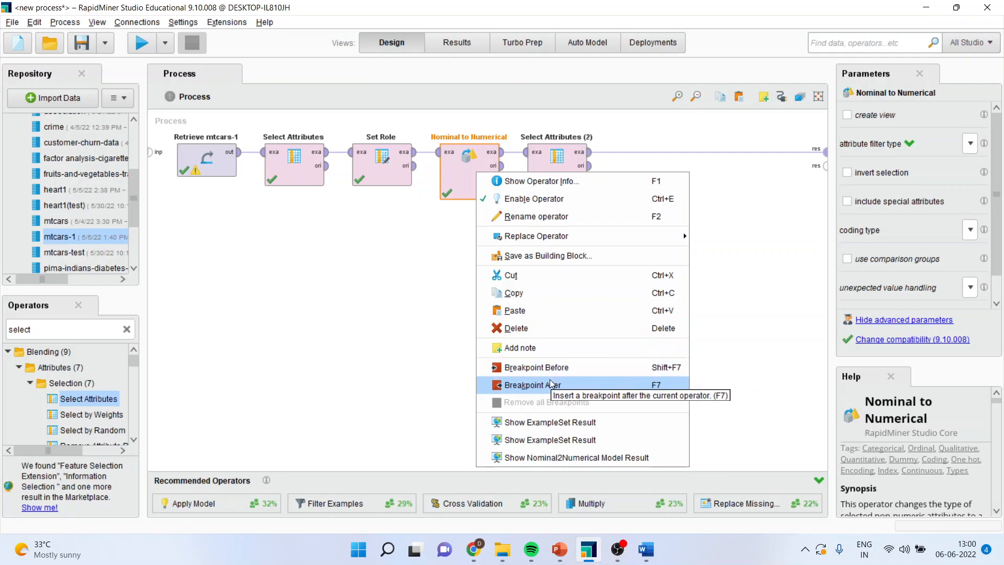
{"action": "left_click", "coordinate": [550, 369]}
{"action": "left_click", "coordinate": [142, 43]}
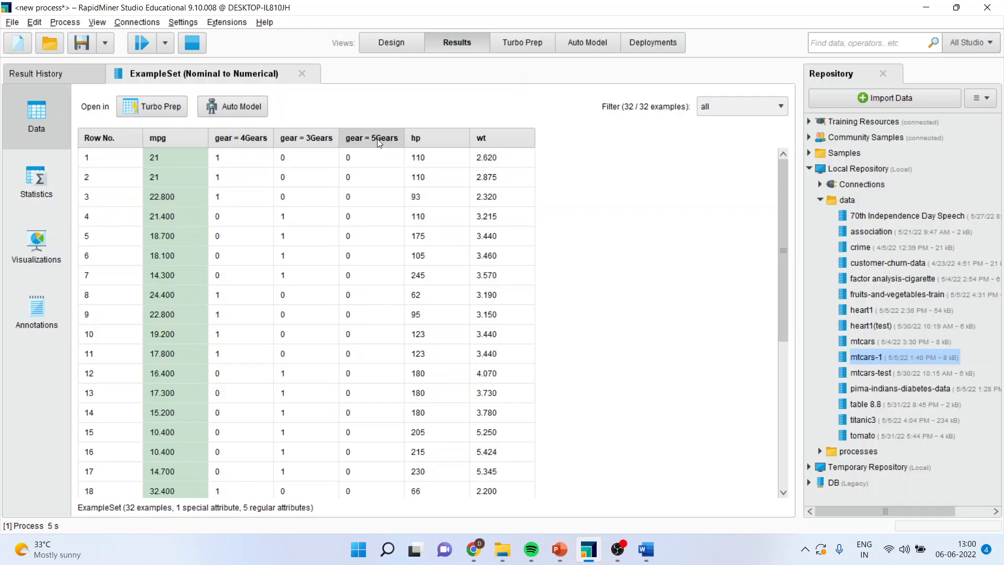
Examine the gear dummy columns and sort the example set by gear = 3Gears in descending order
{"action": "mouse_move", "coordinate": [379, 142]}
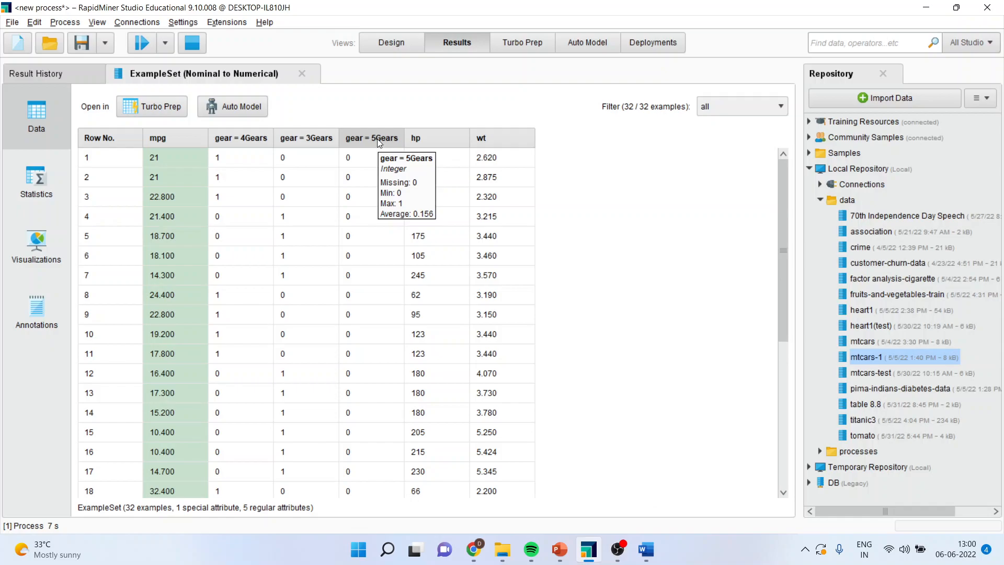
{"action": "mouse_move", "coordinate": [301, 143]}
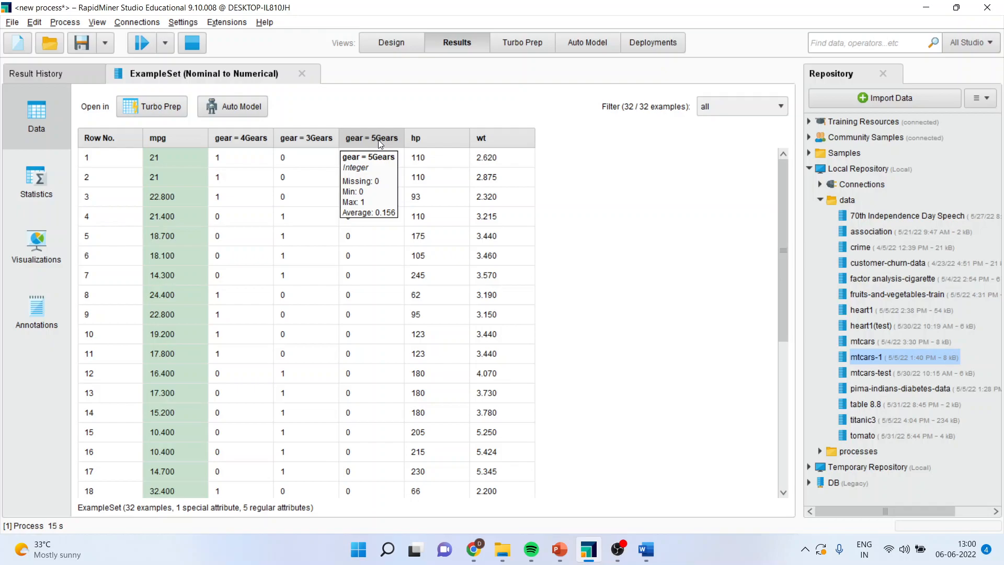
{"action": "left_click", "coordinate": [316, 140]}
{"action": "left_click", "coordinate": [316, 140]}
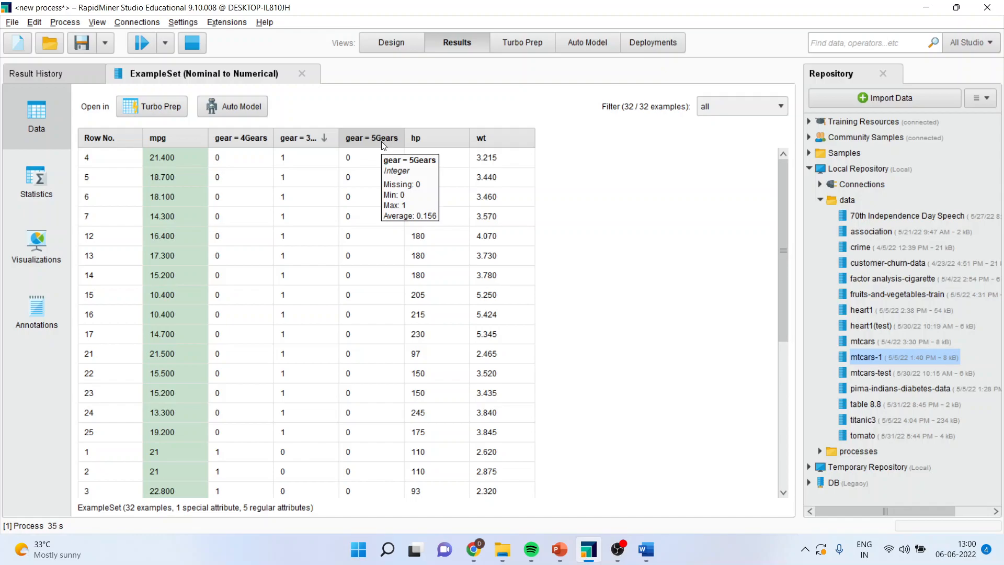
Return to the process design and remove all breakpoints from the Nominal to Numerical operator
{"action": "left_click", "coordinate": [390, 43]}
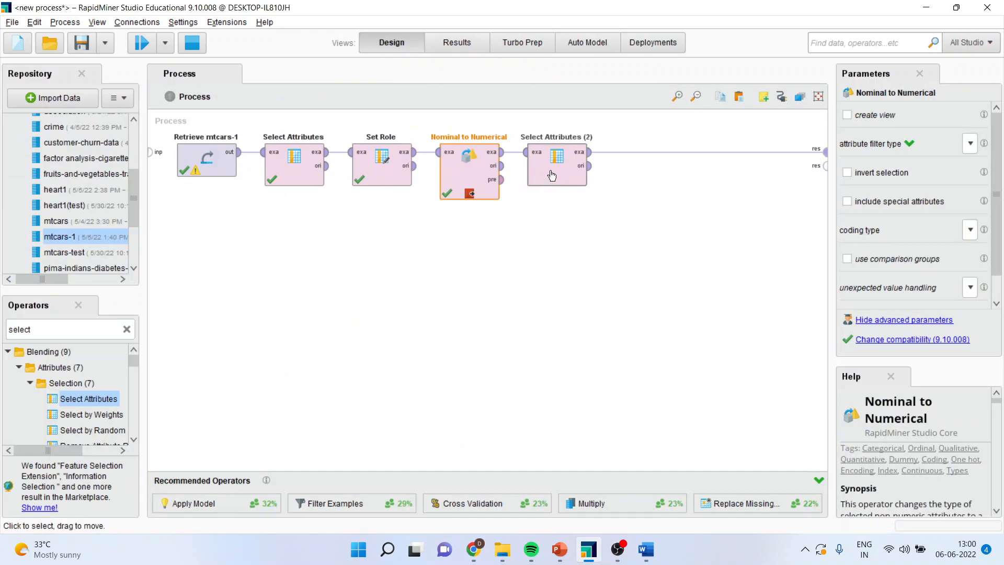
{"action": "right_click", "coordinate": [471, 174]}
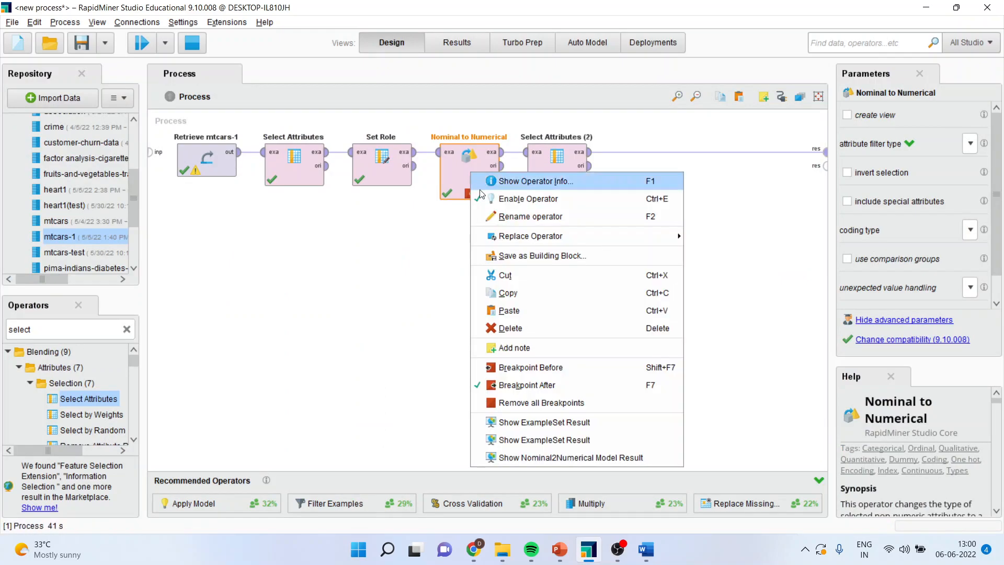
{"action": "left_click", "coordinate": [543, 403]}
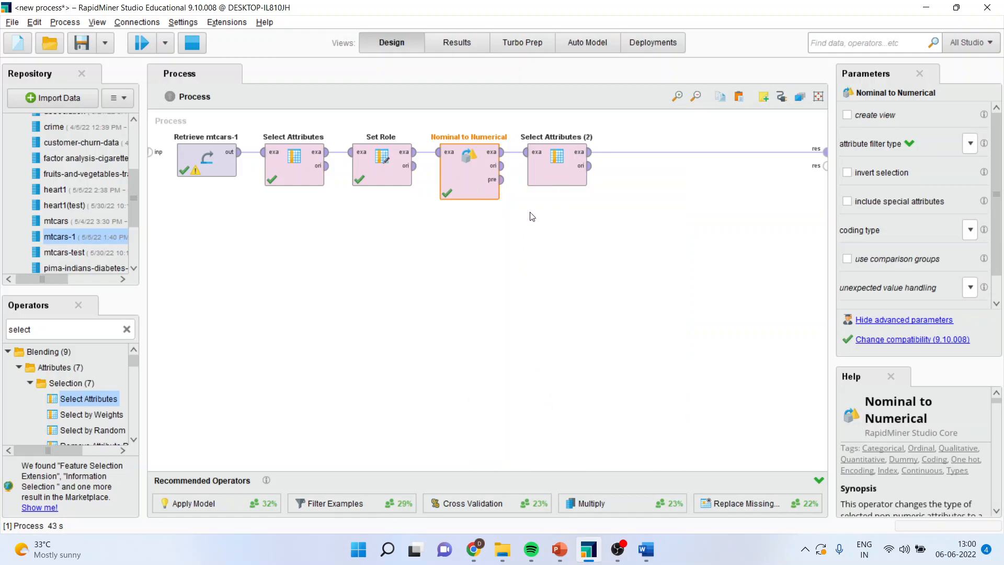
Set the second Select Attributes operator to a subset containing gear = 4Gears, gear = 5Gears, hp, mpg and wt
{"action": "left_click", "coordinate": [554, 173]}
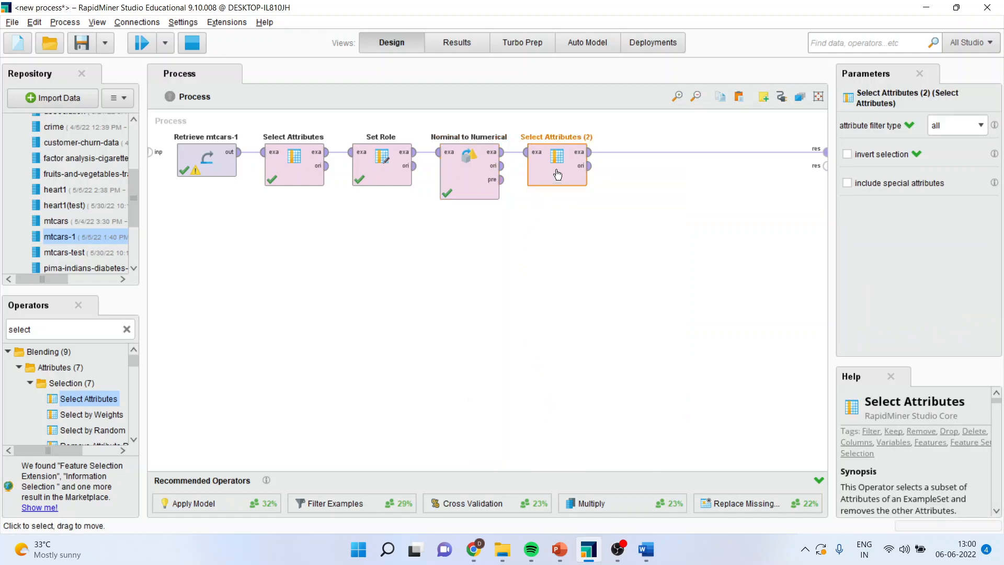
{"action": "left_click", "coordinate": [976, 133]}
{"action": "left_click", "coordinate": [951, 162]}
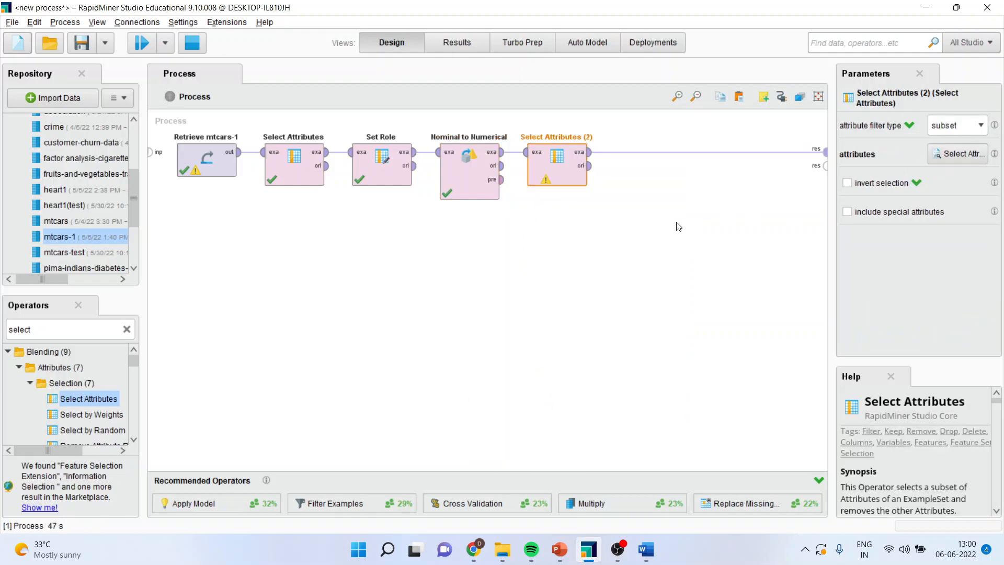
{"action": "left_click", "coordinate": [959, 155]}
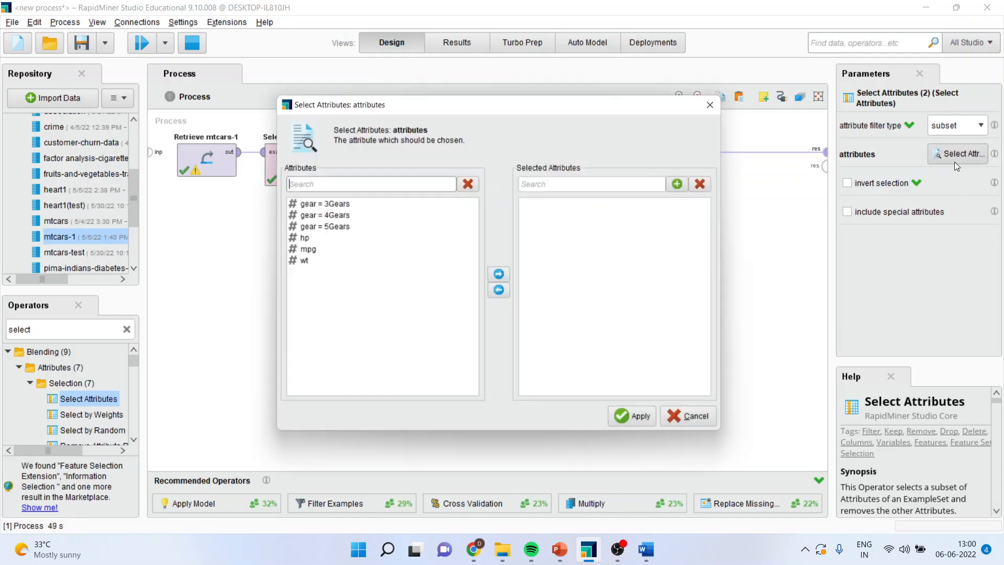
{"action": "left_click", "coordinate": [339, 216]}
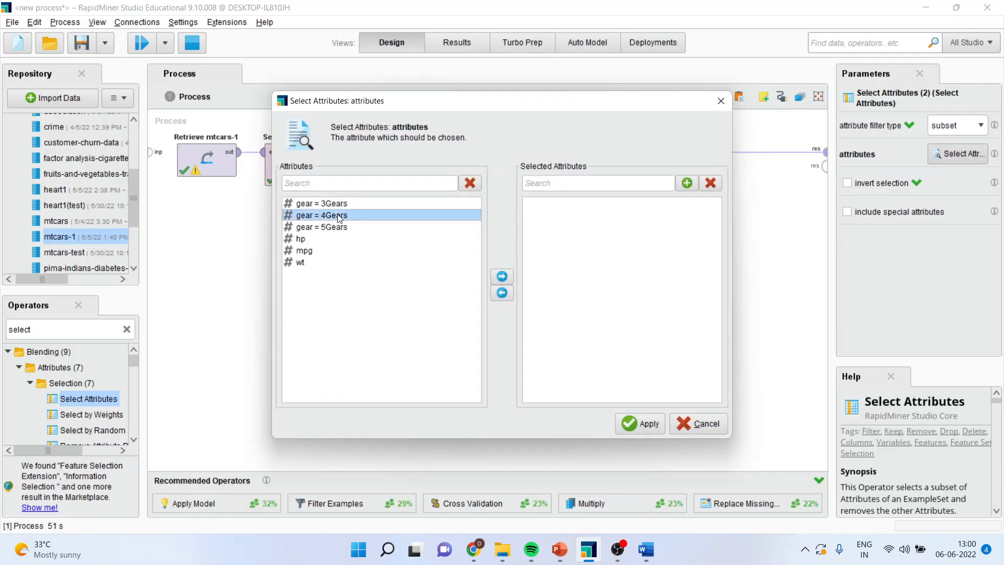
{"action": "left_click", "coordinate": [342, 228], "text": "ctrl"}
{"action": "left_click", "coordinate": [310, 241], "text": "ctrl"}
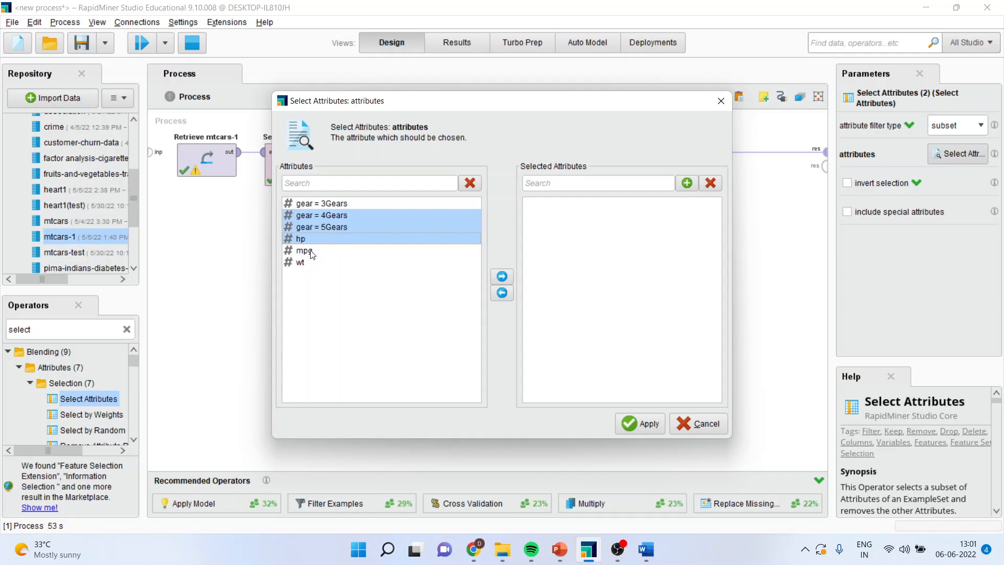
{"action": "left_click", "coordinate": [312, 253], "text": "ctrl"}
{"action": "left_click", "coordinate": [305, 263], "text": "ctrl"}
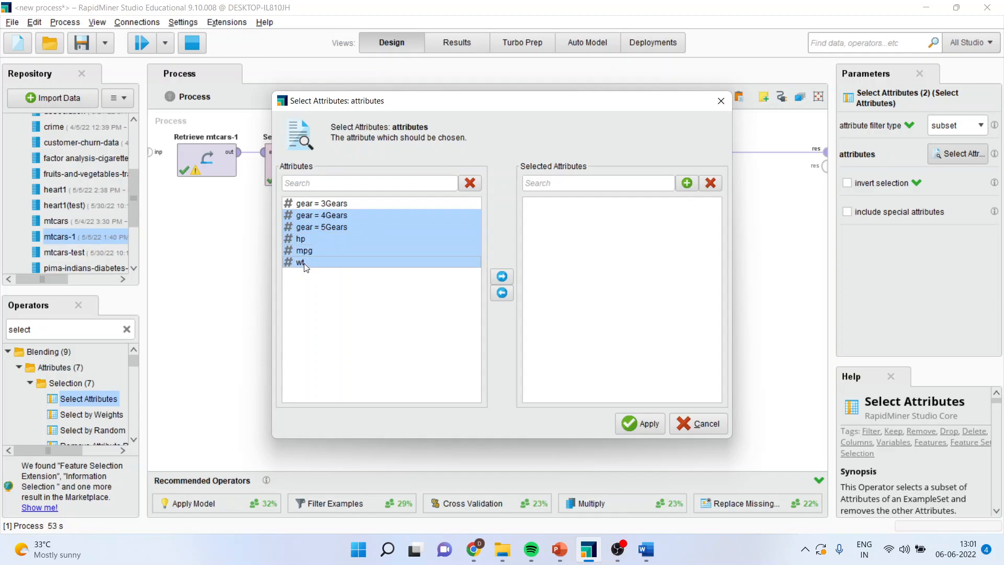
{"action": "left_click", "coordinate": [502, 277]}
{"action": "left_click", "coordinate": [641, 423]}
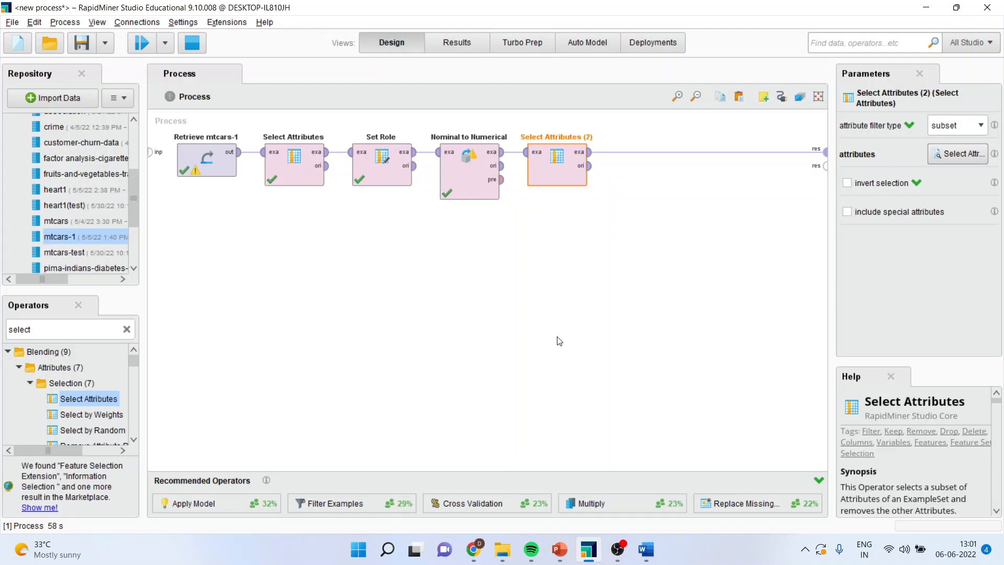
Find the Cross Validation operator and insert it after the second Select Attributes operator
{"action": "double_click", "coordinate": [59, 334]}
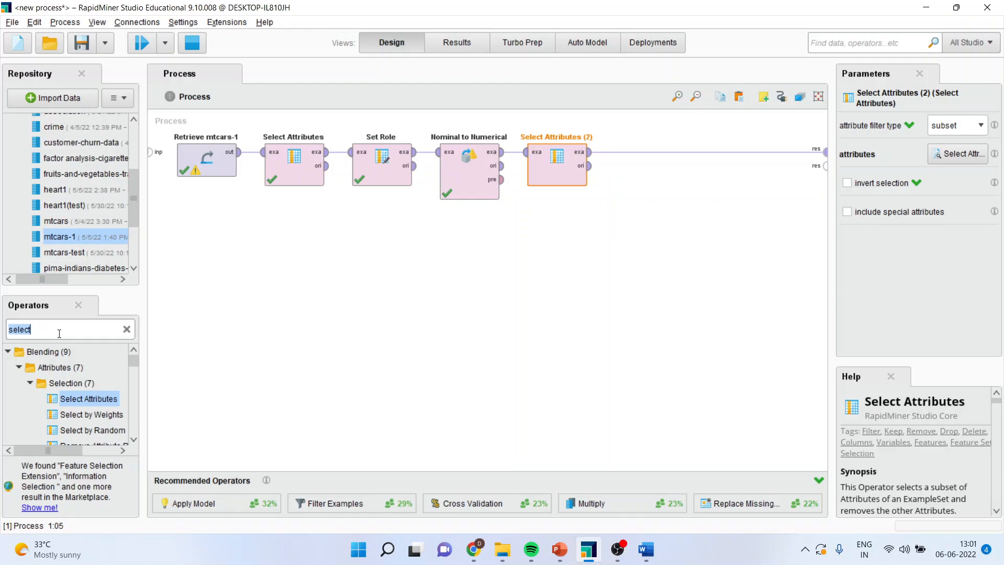
{"action": "type", "text": "cross"}
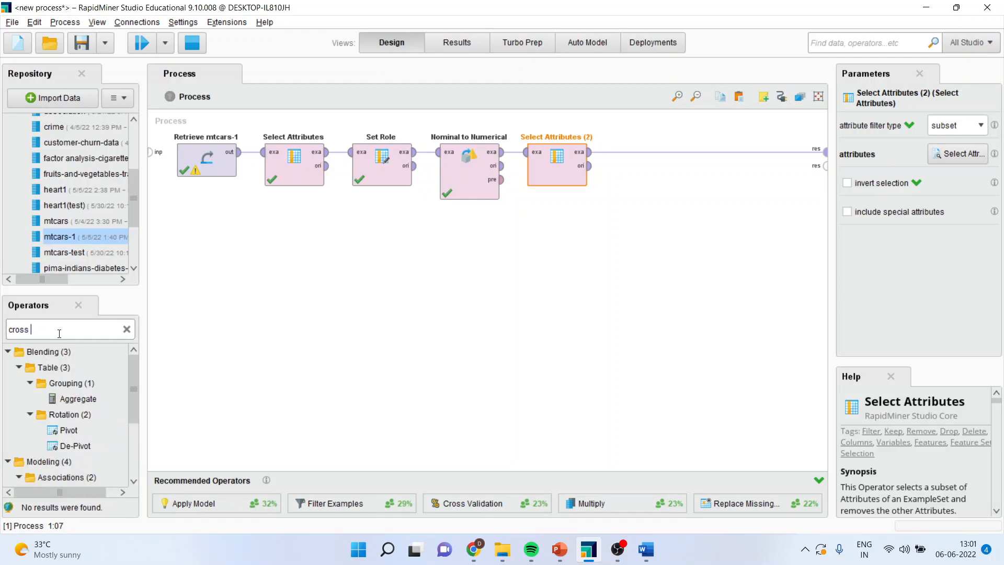
{"action": "type", "text": " vali"}
{"action": "left_click_drag", "start_coordinate": [66, 368], "coordinate": [648, 154]}
{"action": "left_click", "coordinate": [750, 158], "text": "alt"}
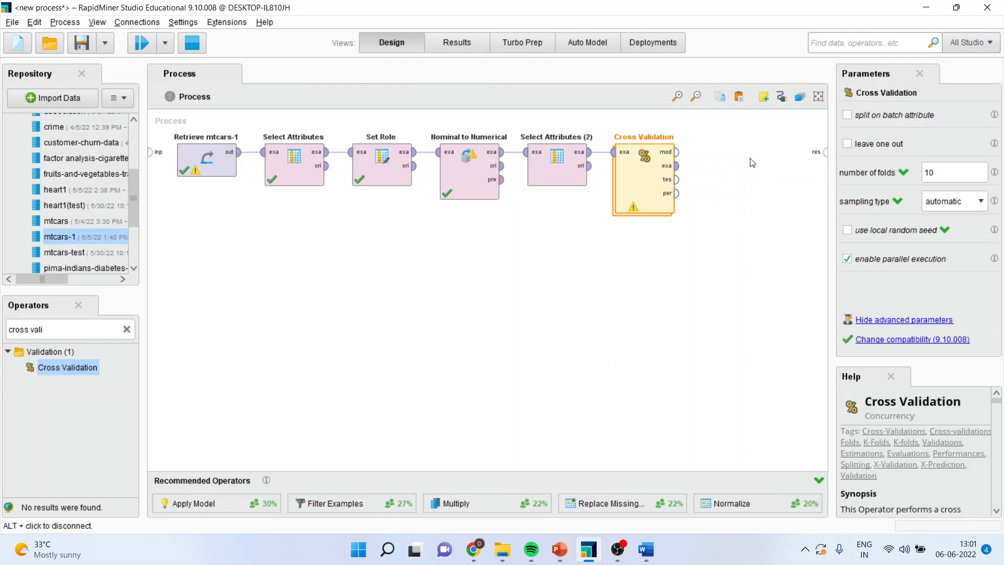
Inside Cross Validation, add Linear Regression to the training subprocess and connect the training data to it and its model to the mod output
{"action": "double_click", "coordinate": [643, 182]}
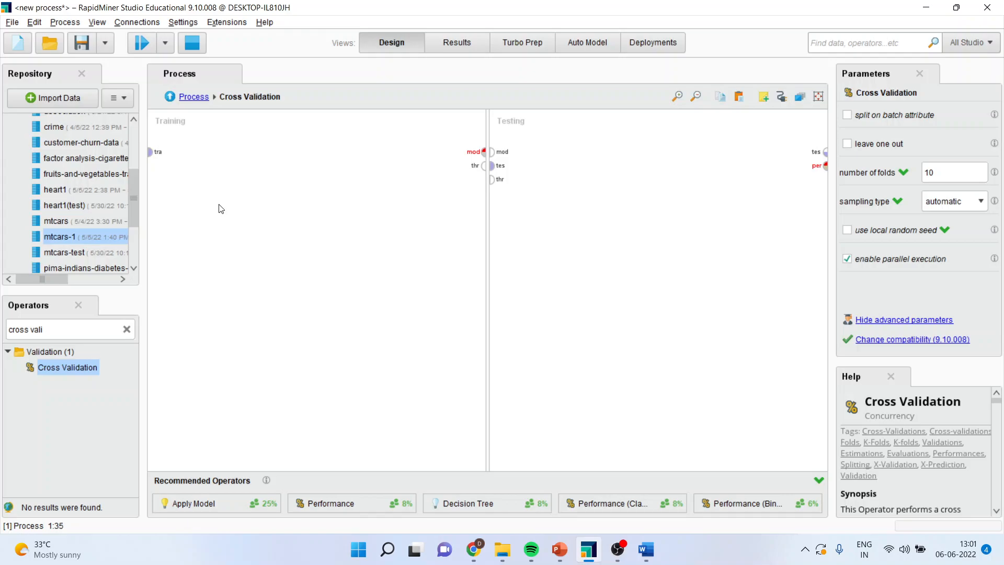
{"action": "left_click", "coordinate": [69, 330]}
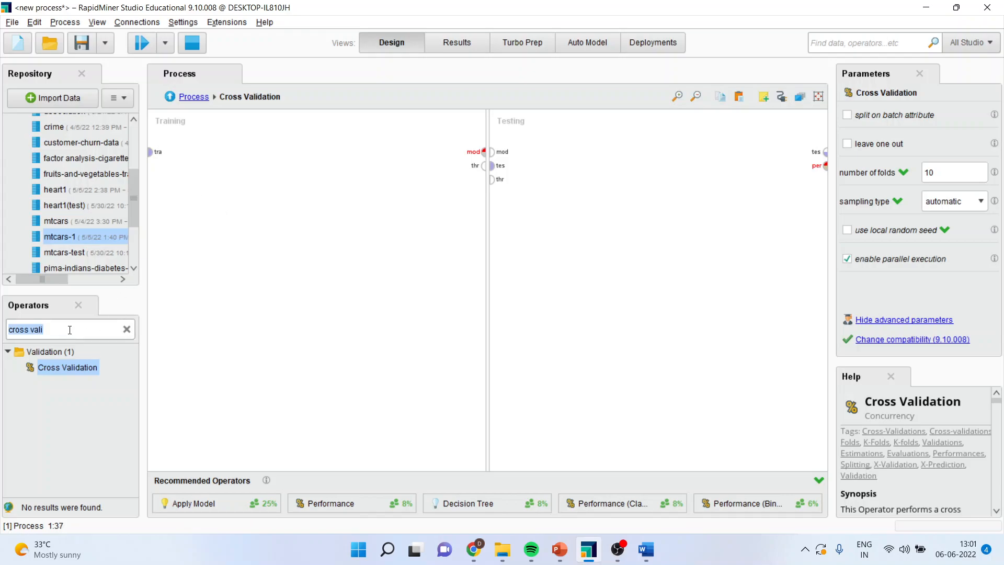
{"action": "type", "text": "linear r"}
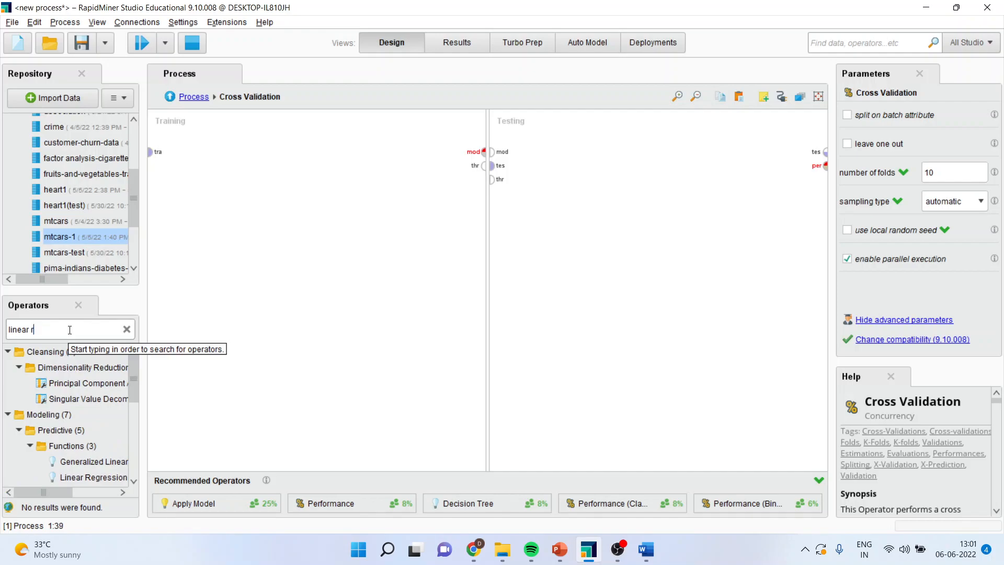
{"action": "type", "text": "egression"}
{"action": "left_click_drag", "start_coordinate": [92, 414], "coordinate": [301, 158]}
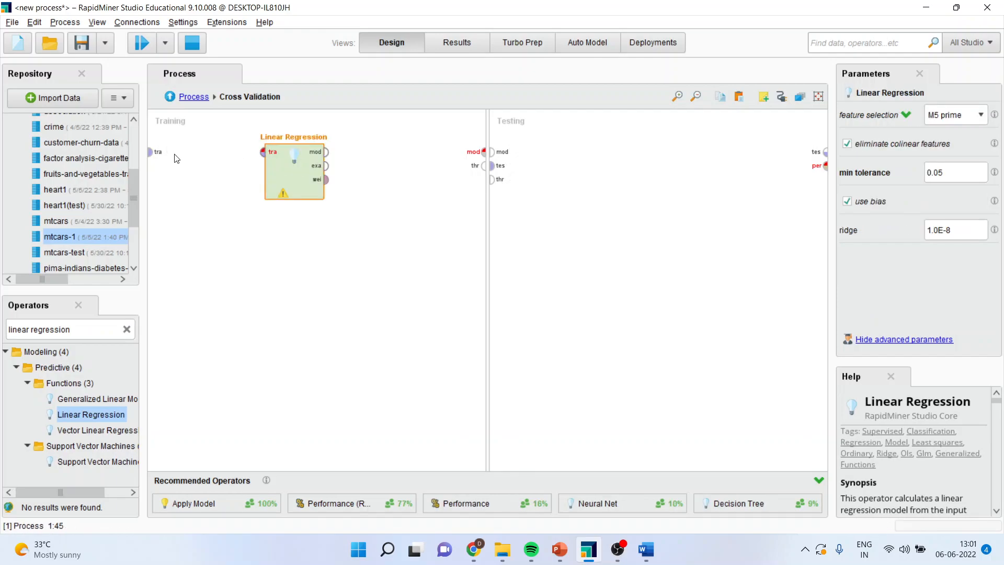
{"action": "left_click_drag", "start_coordinate": [151, 152], "coordinate": [263, 151]}
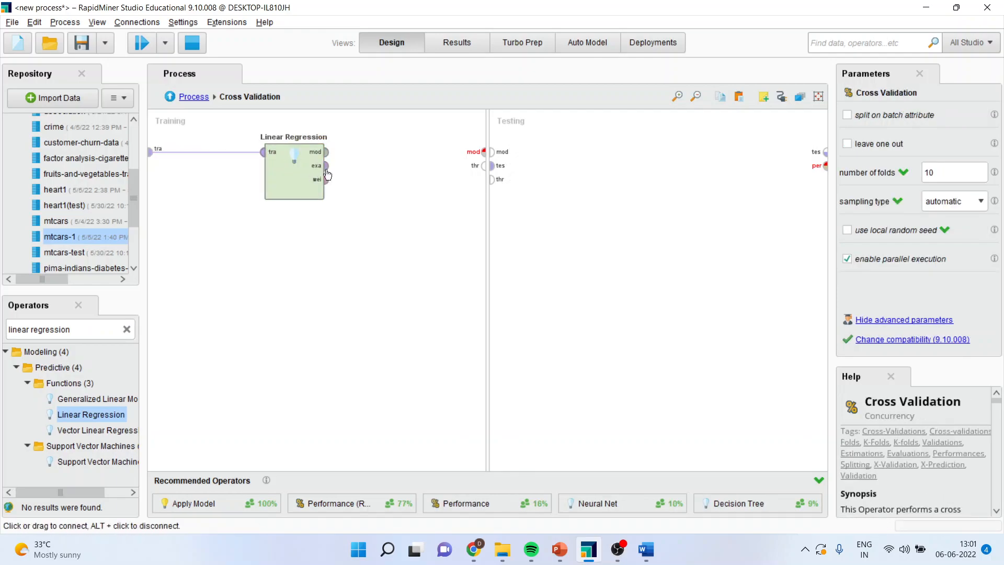
{"action": "left_click_drag", "start_coordinate": [326, 152], "coordinate": [482, 155]}
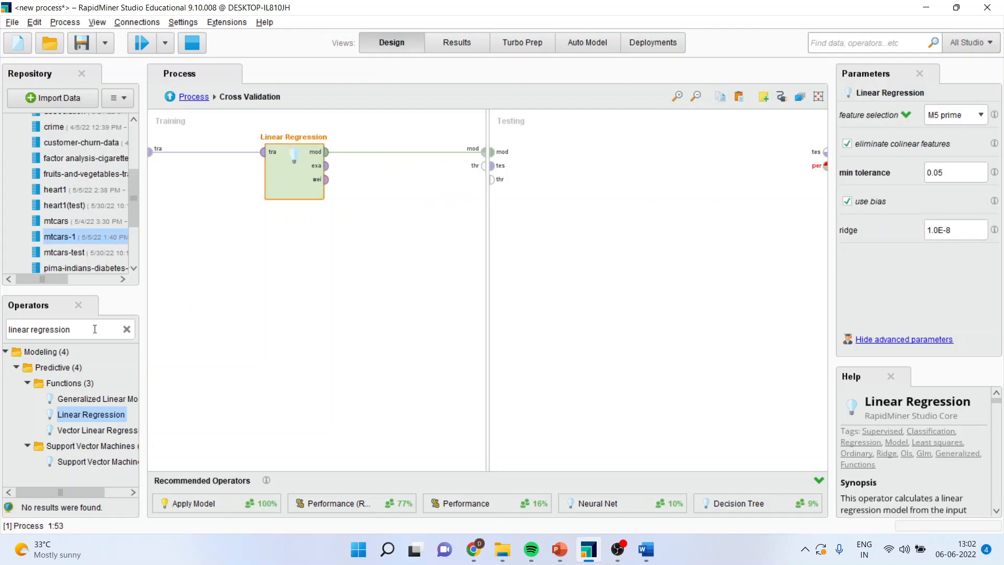
Add Apply Model to the testing subprocess and connect the model and test data to its mod and unl inputs
{"action": "left_click", "coordinate": [95, 329]}
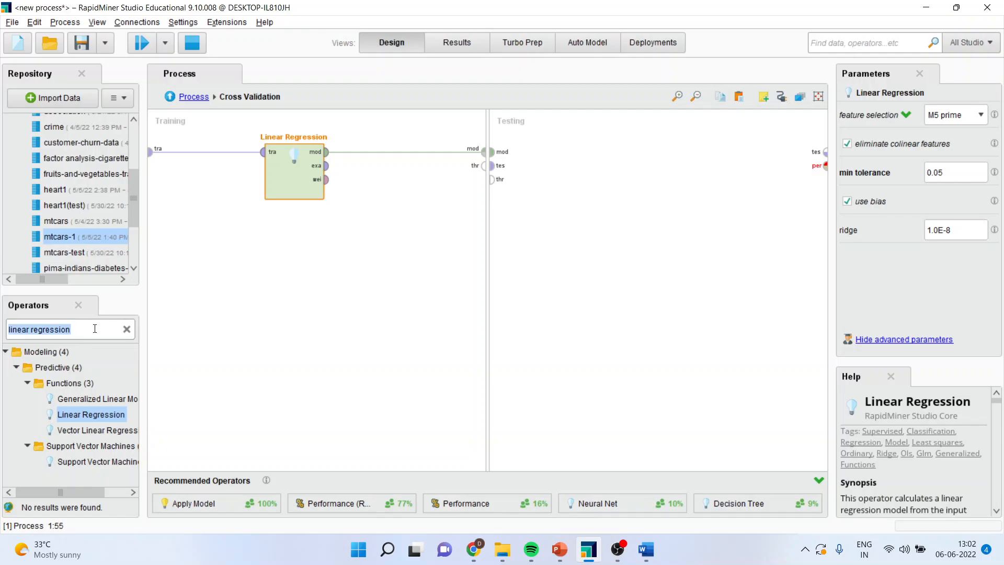
{"action": "type", "text": "apply model"}
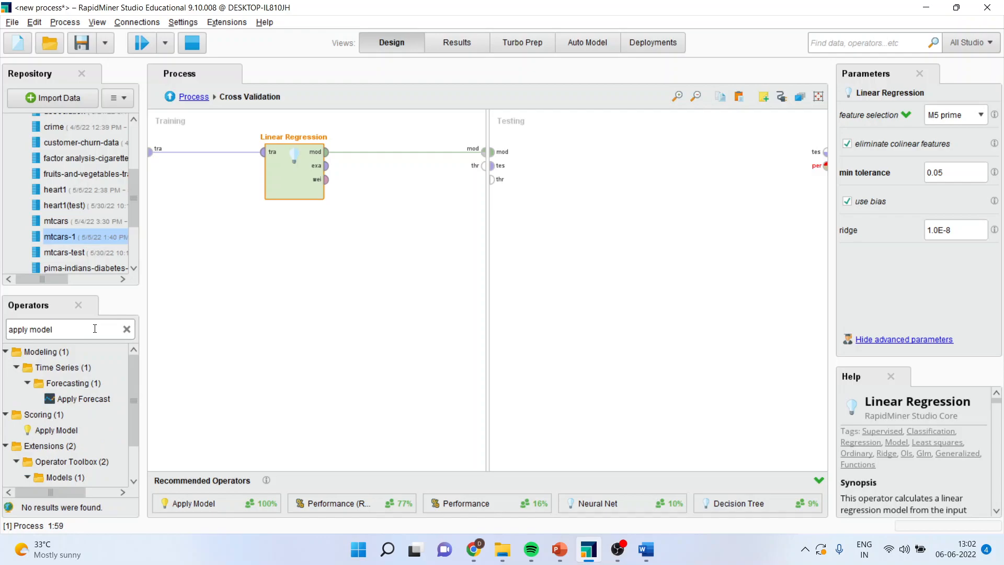
{"action": "left_click_drag", "start_coordinate": [73, 430], "coordinate": [581, 154]}
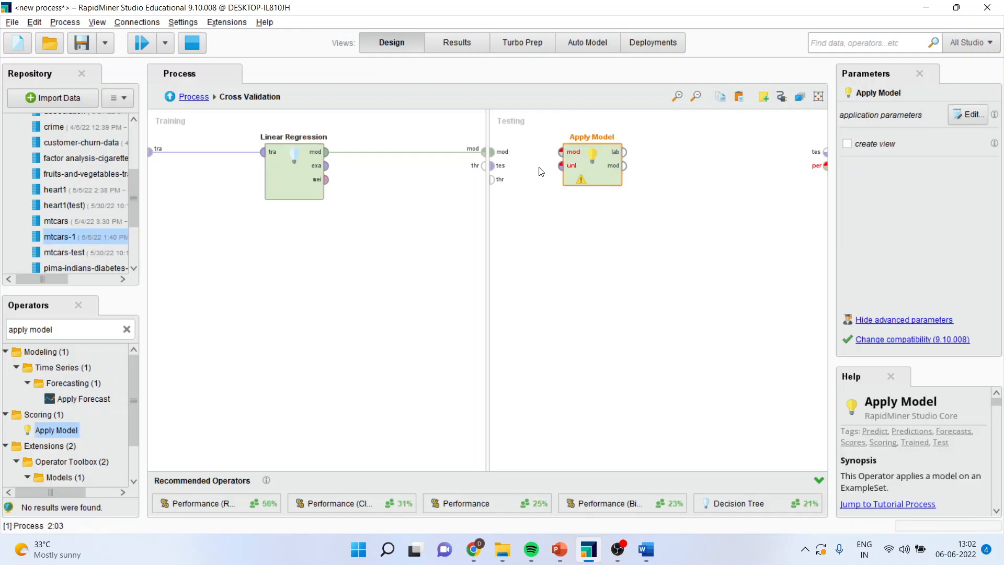
{"action": "left_click", "coordinate": [492, 152]}
{"action": "left_click", "coordinate": [561, 153]}
{"action": "left_click", "coordinate": [493, 166]}
{"action": "left_click", "coordinate": [561, 166]}
Find the Performance (Regression) operator and place it after Apply Model in the testing subprocess
{"action": "left_click", "coordinate": [70, 330]}
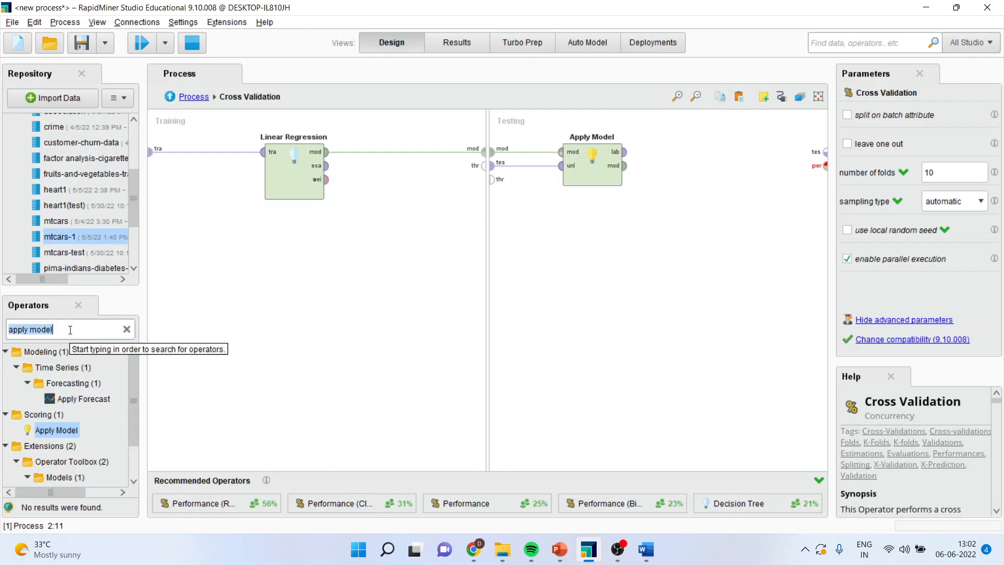
{"action": "type", "text": "performance"}
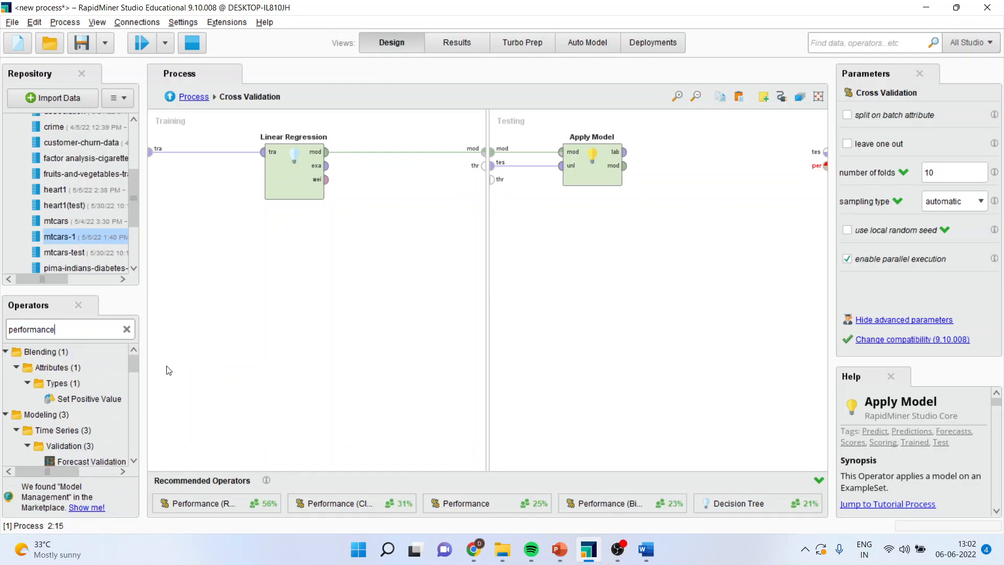
{"action": "left_click_drag", "start_coordinate": [135, 365], "coordinate": [136, 378]}
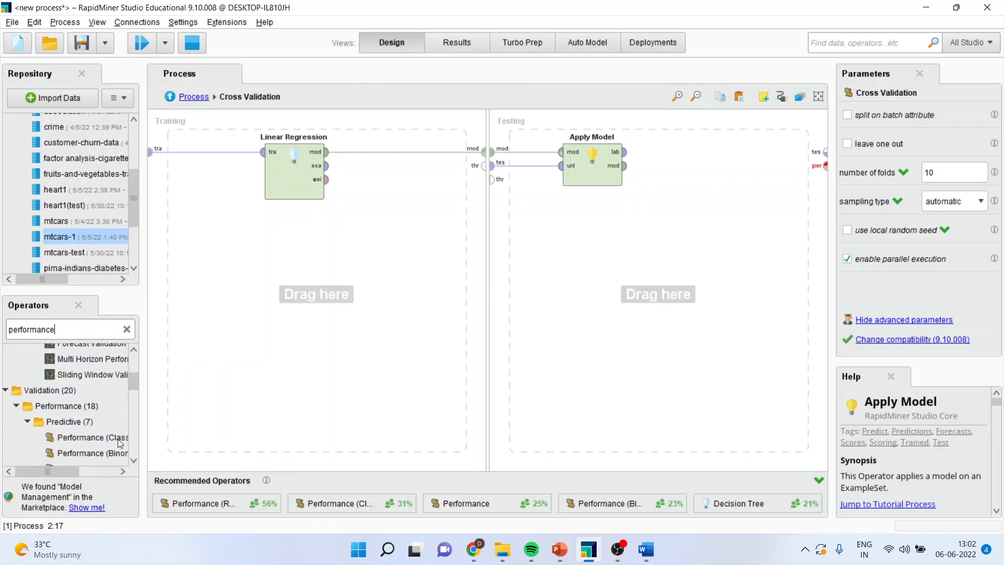
{"action": "left_click", "coordinate": [134, 460]}
{"action": "left_click_drag", "start_coordinate": [125, 461], "coordinate": [684, 158]}
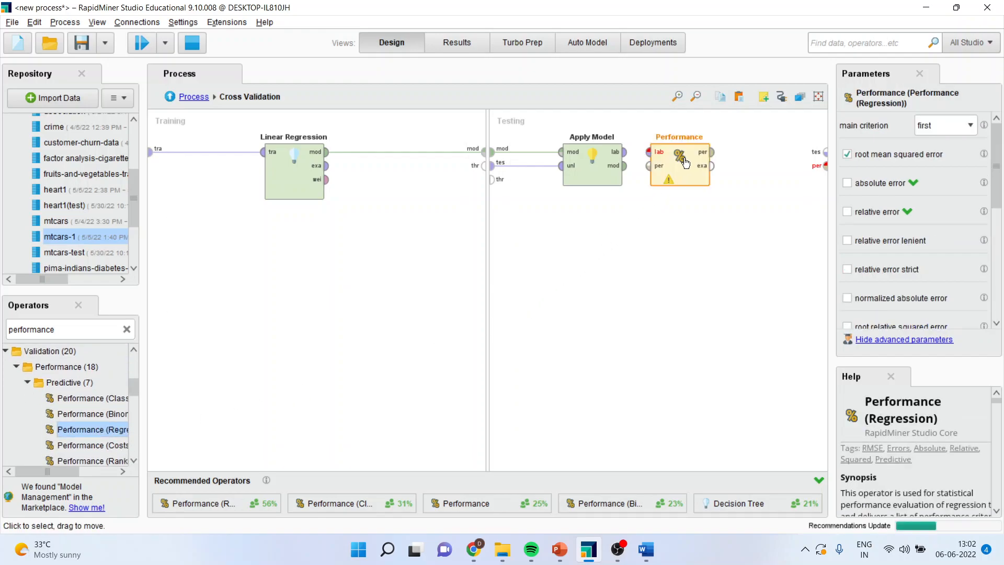
Connect Apply Model's labelled data to Performance, and its performance and example set outputs to the per and tes ports
{"action": "left_click", "coordinate": [626, 153]}
{"action": "left_click", "coordinate": [648, 152]}
{"action": "left_click", "coordinate": [712, 152]}
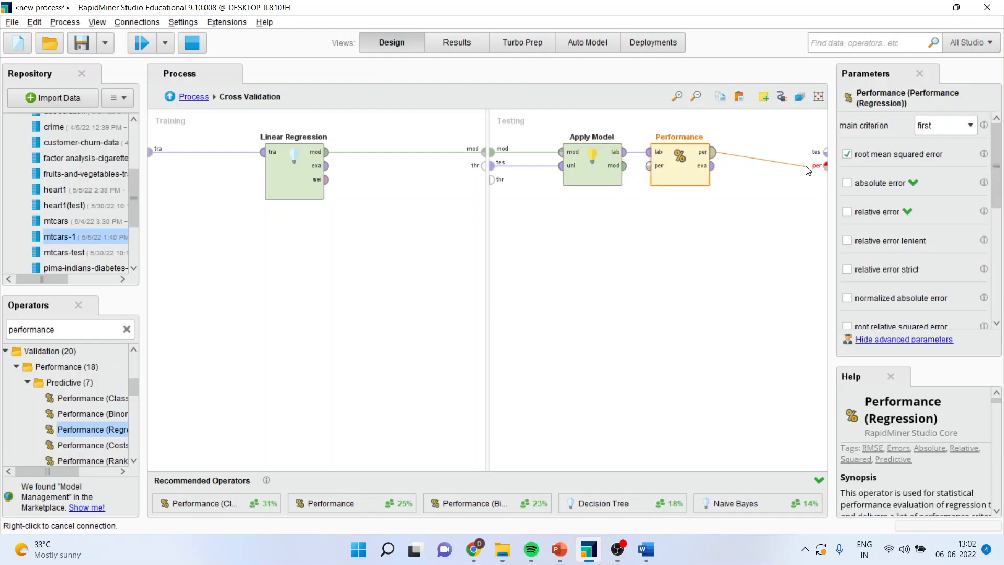
{"action": "left_click", "coordinate": [825, 166]}
{"action": "left_click", "coordinate": [713, 165]}
{"action": "left_click", "coordinate": [825, 152]}
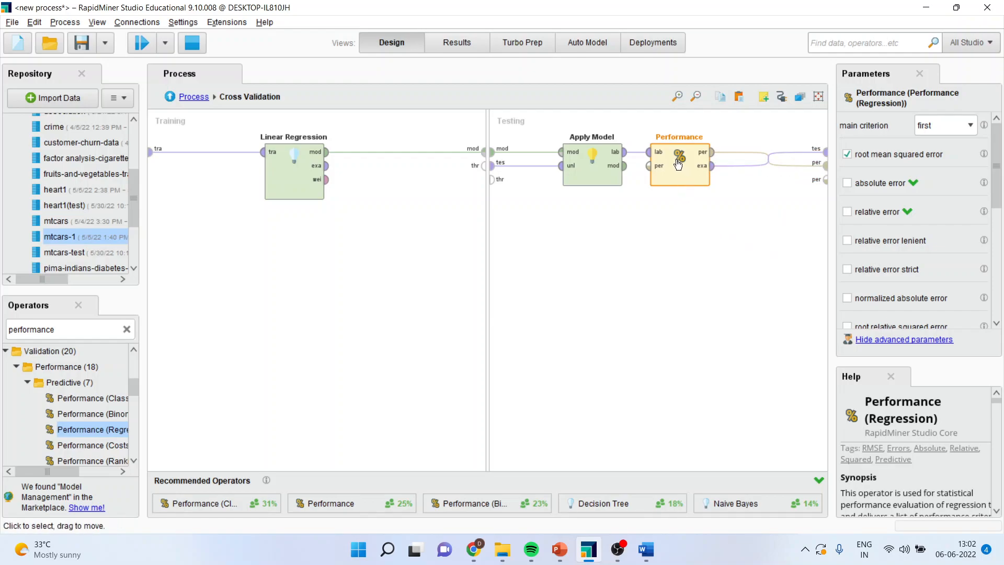
Enable the squared correlation criterion for the Performance operator and return to the main process
{"action": "left_click_drag", "start_coordinate": [996, 189], "coordinate": [1003, 240]}
{"action": "left_click", "coordinate": [847, 283]}
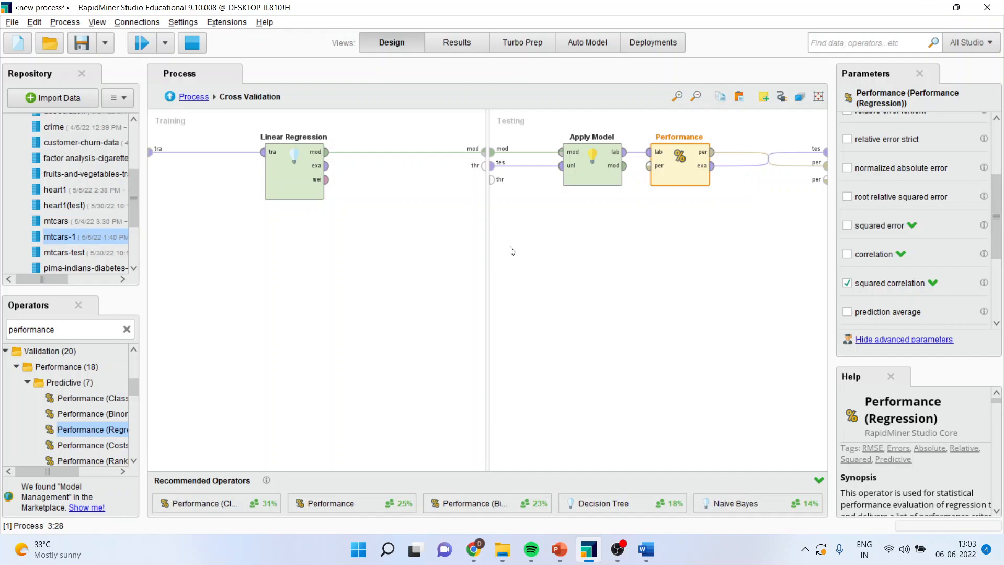
{"action": "left_click", "coordinate": [170, 97]}
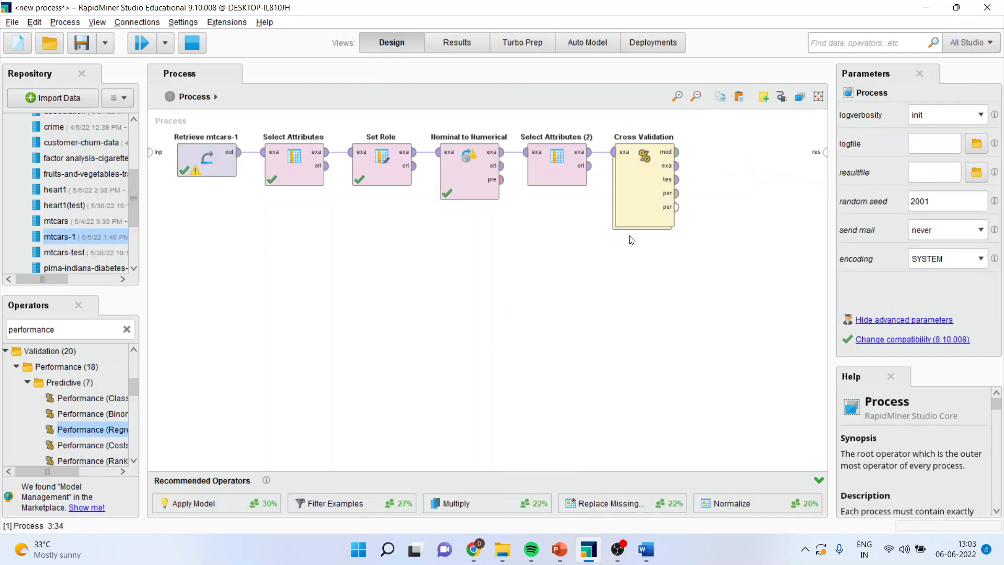
Connect Cross Validation's model, performance and test result outputs to the process result ports
{"action": "left_click", "coordinate": [677, 152]}
{"action": "left_click", "coordinate": [825, 152]}
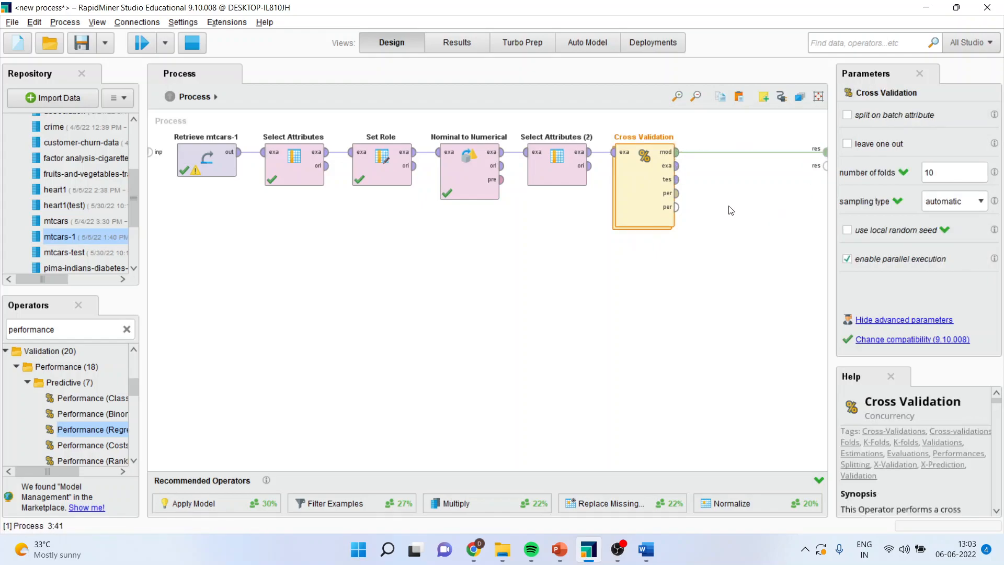
{"action": "left_click", "coordinate": [677, 193]}
{"action": "left_click", "coordinate": [824, 165]}
{"action": "left_click", "coordinate": [677, 180]}
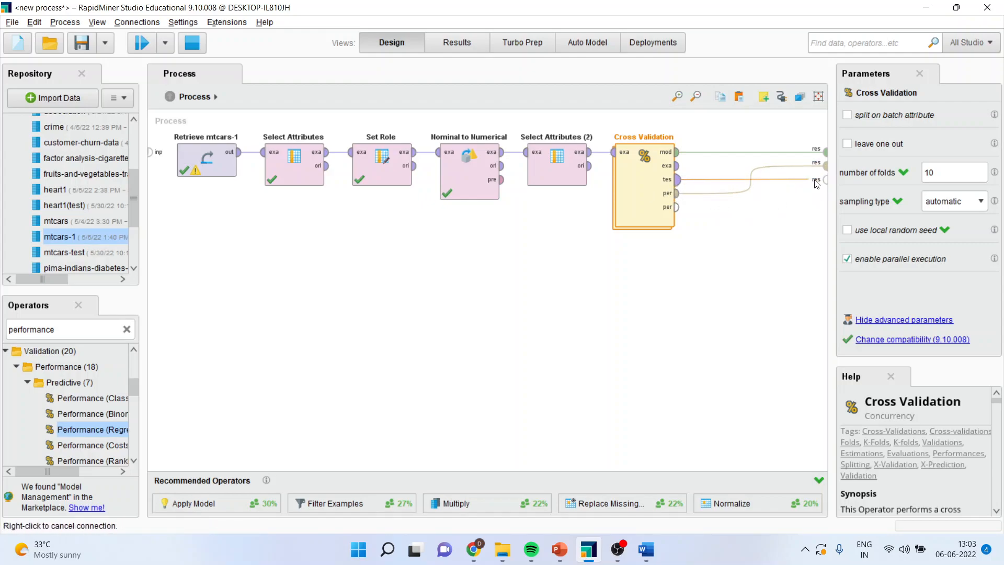
{"action": "left_click", "coordinate": [824, 179]}
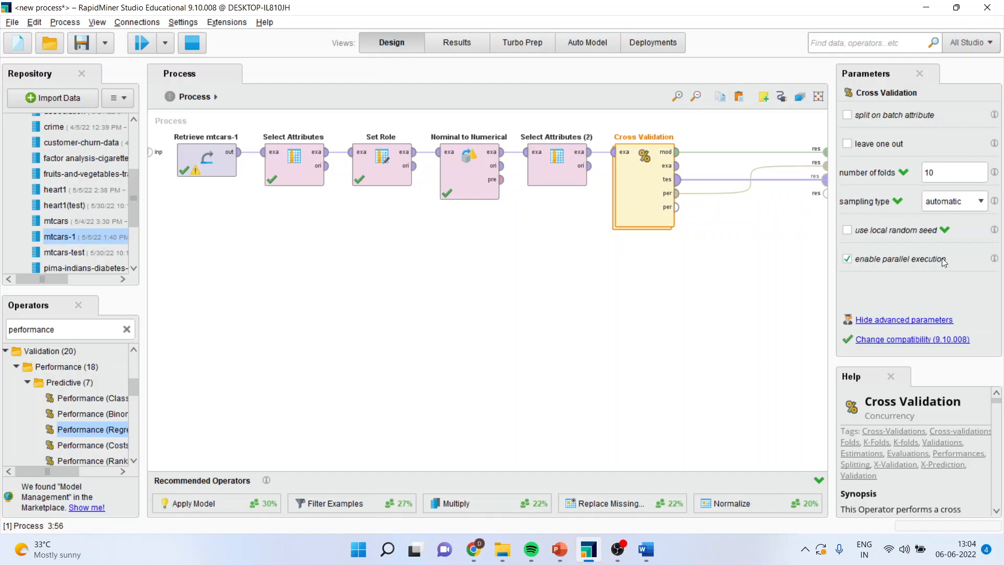
Check the sampling type options of Cross Validation, keep automatic, and run the process
{"action": "left_click", "coordinate": [983, 202]}
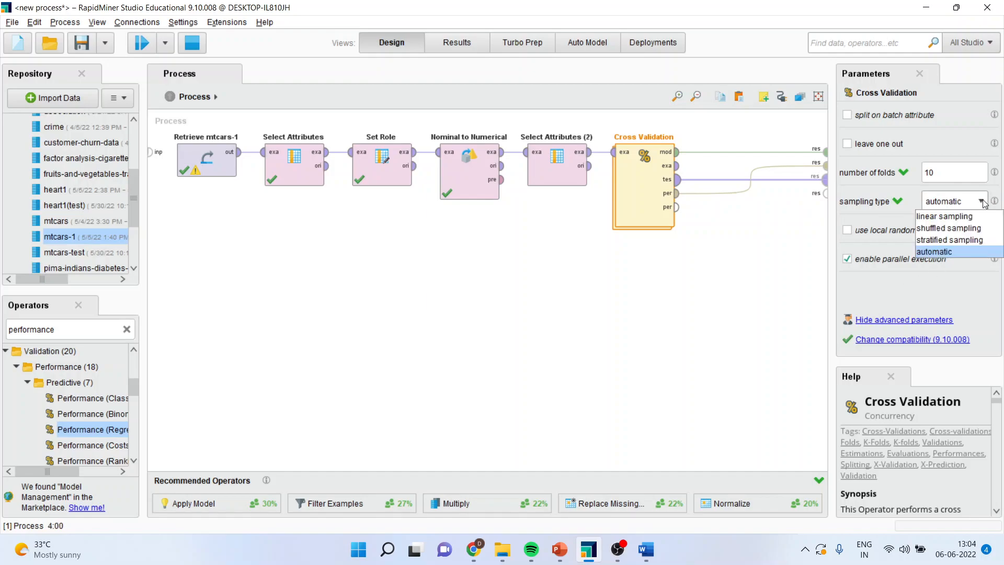
{"action": "left_click", "coordinate": [727, 261]}
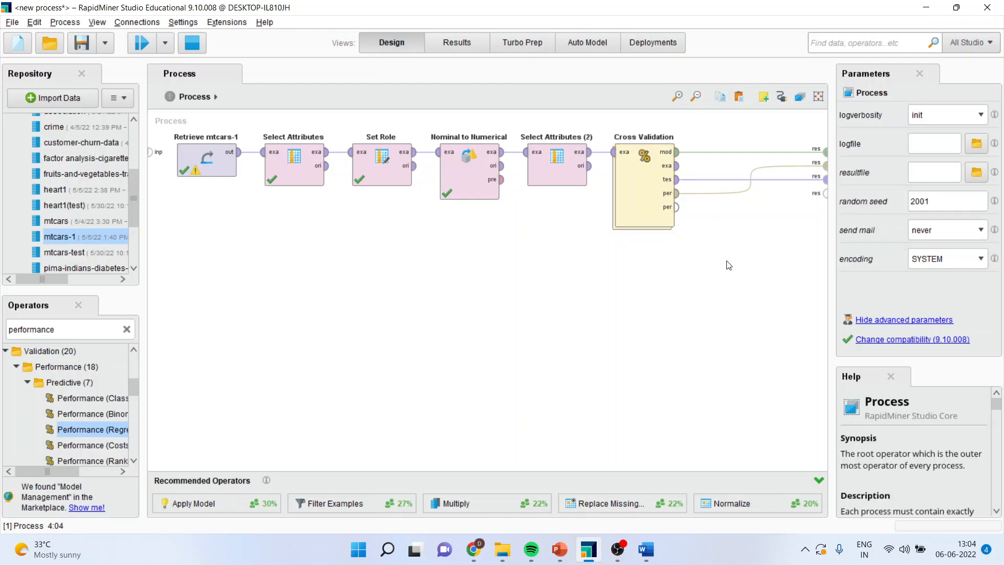
{"action": "left_click", "coordinate": [139, 41]}
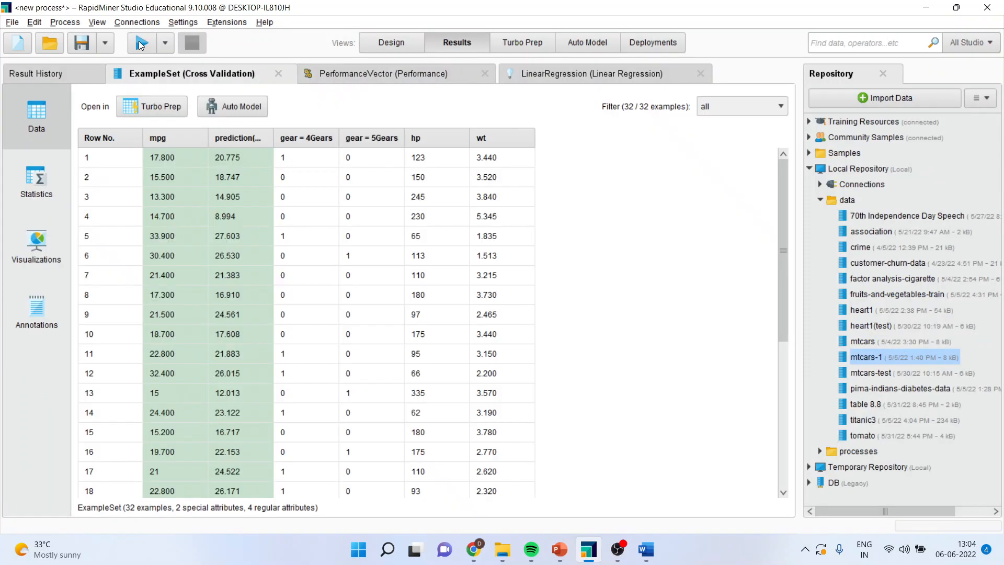
Review the performance vector and examine the Linear Regression coefficient table, including tolerance and significance codes
{"action": "left_click", "coordinate": [358, 79]}
{"action": "left_click", "coordinate": [555, 83]}
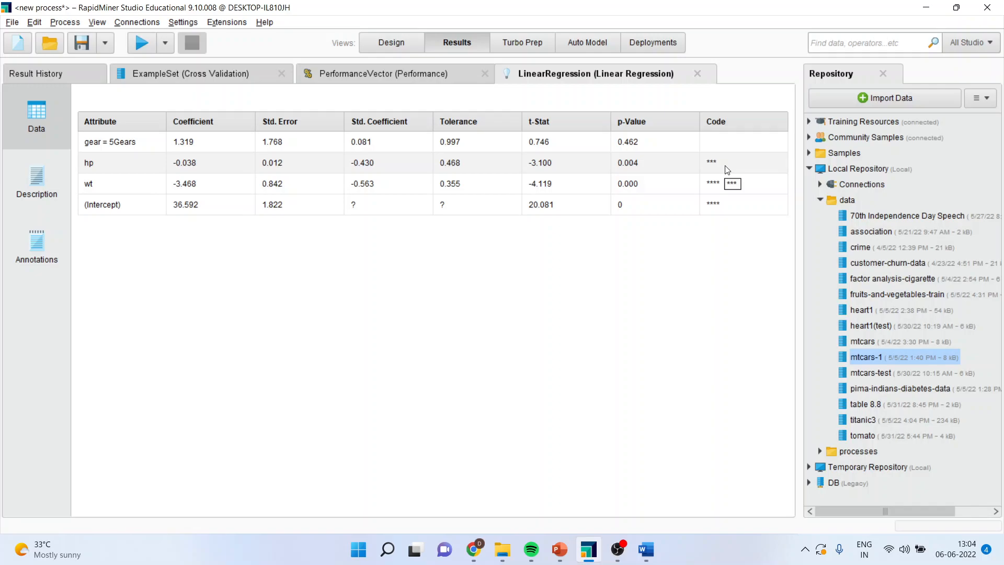
{"action": "left_click", "coordinate": [464, 145]}
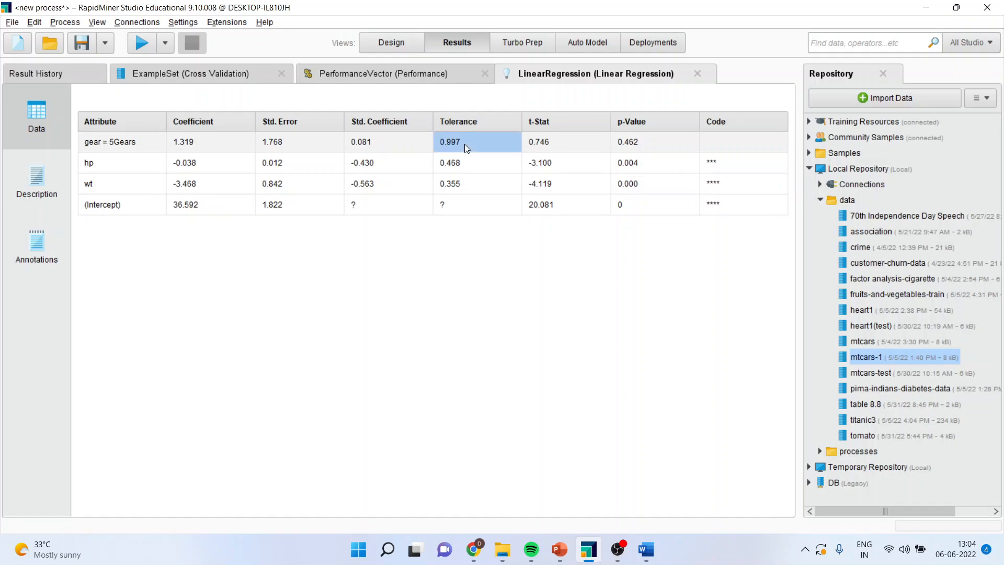
Examine the p-values of the gear, hp and wt coefficients and view the Linear Regression model's equation
{"action": "left_click", "coordinate": [635, 146]}
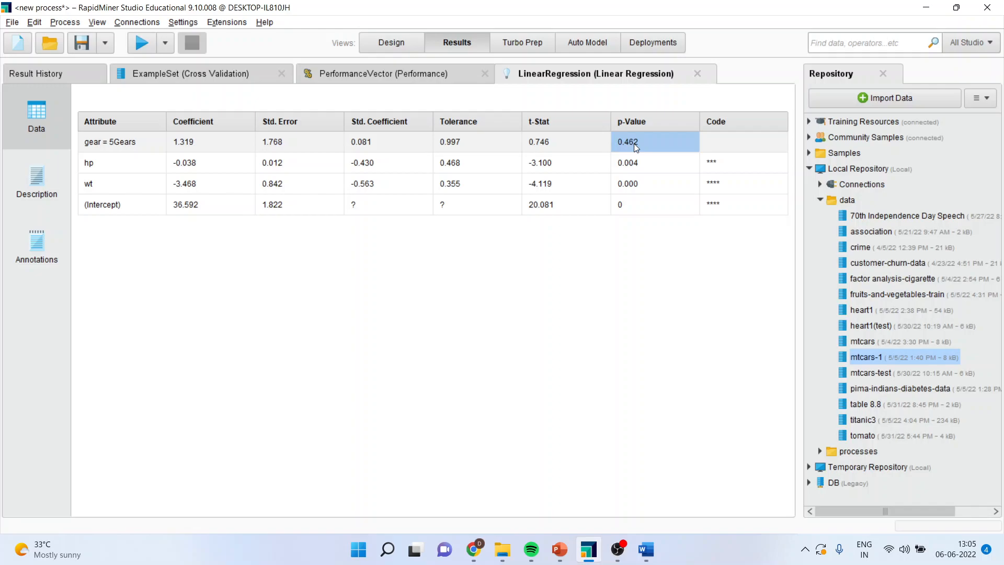
{"action": "left_click_drag", "start_coordinate": [637, 157], "coordinate": [645, 183]}
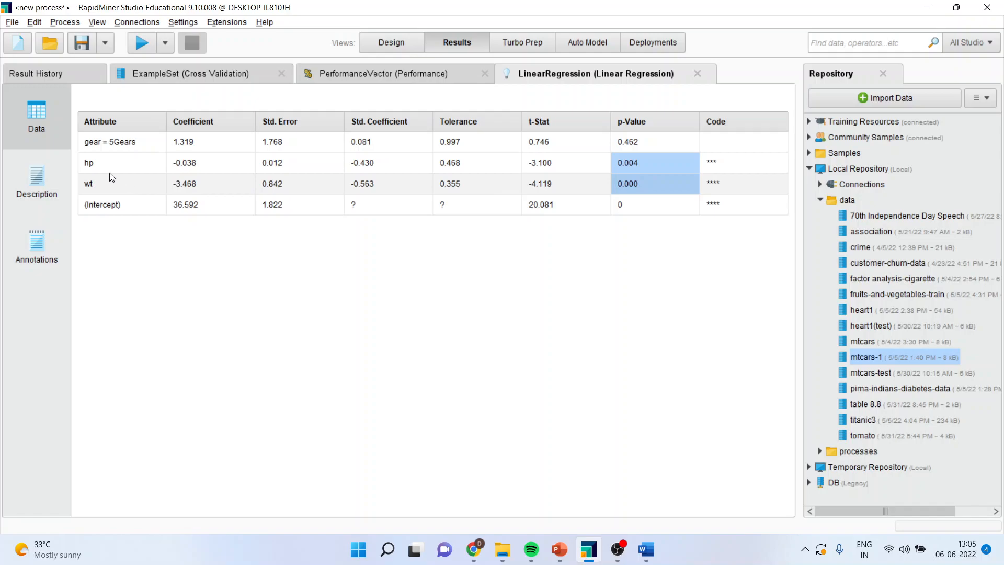
{"action": "left_click_drag", "start_coordinate": [107, 165], "coordinate": [108, 186]}
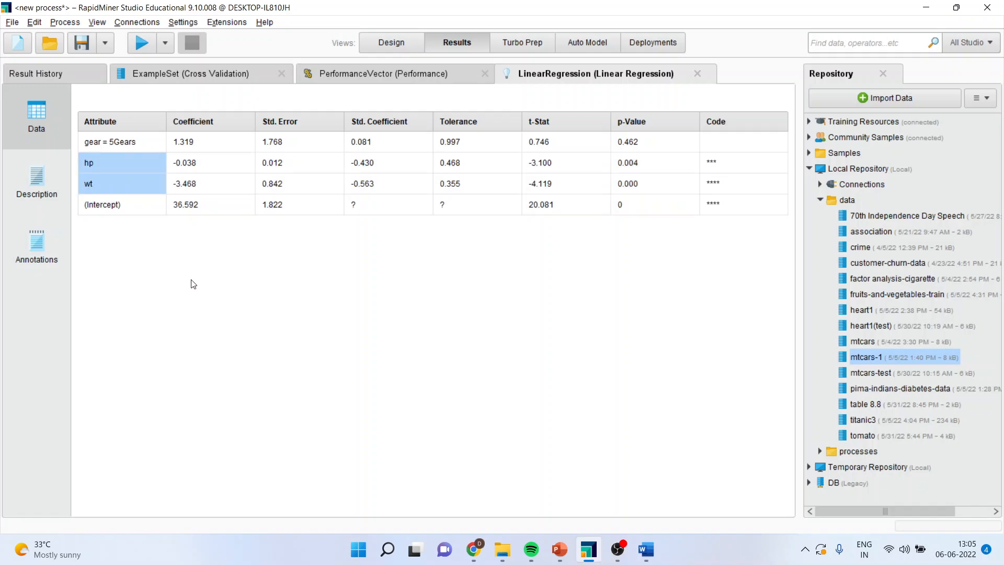
{"action": "left_click", "coordinate": [29, 192]}
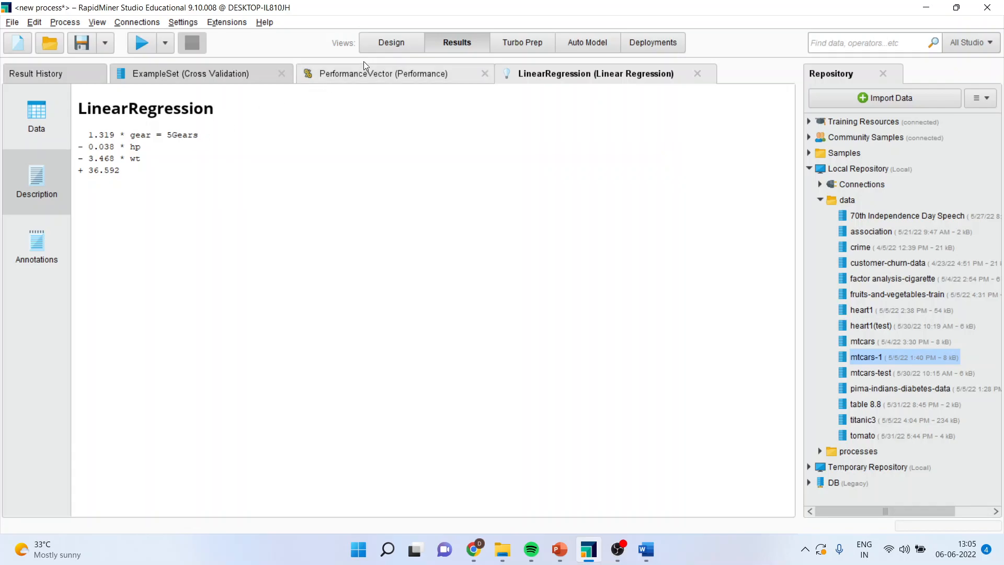
Set the feature selection of the Linear Regression operator inside Cross Validation to T-Test and rerun the process
{"action": "left_click", "coordinate": [387, 41]}
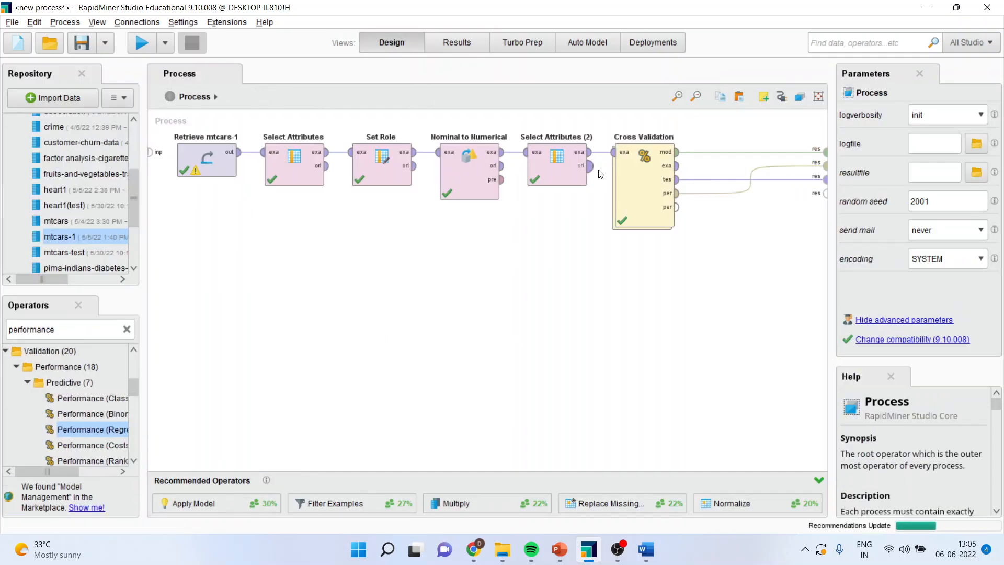
{"action": "double_click", "coordinate": [648, 188]}
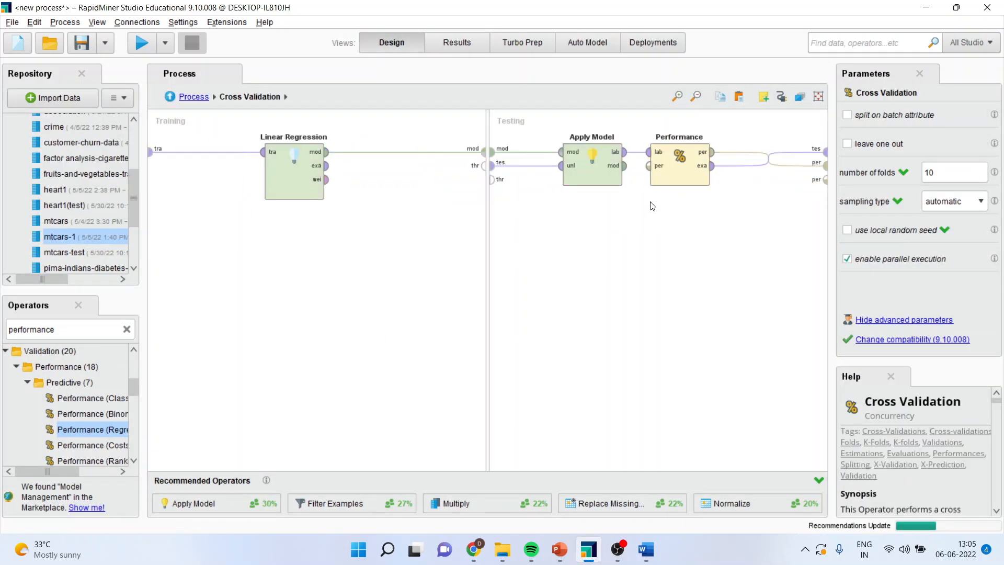
{"action": "left_click", "coordinate": [296, 176]}
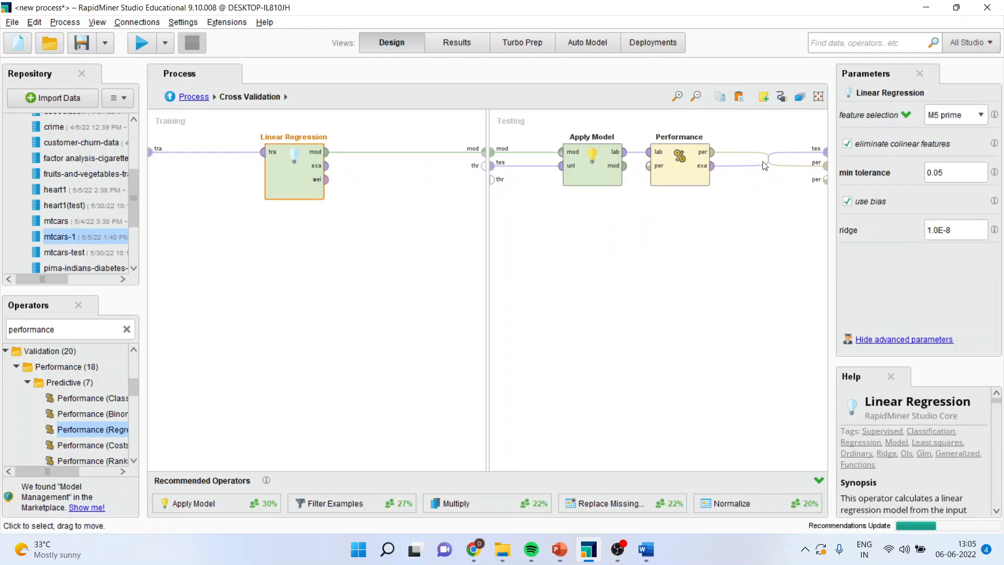
{"action": "left_click", "coordinate": [982, 116]}
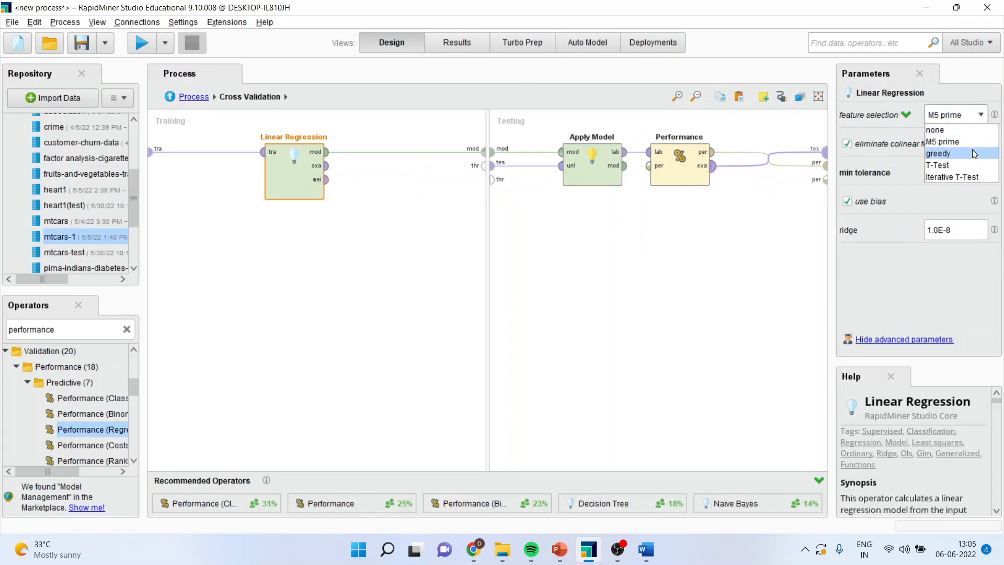
{"action": "left_click", "coordinate": [966, 165]}
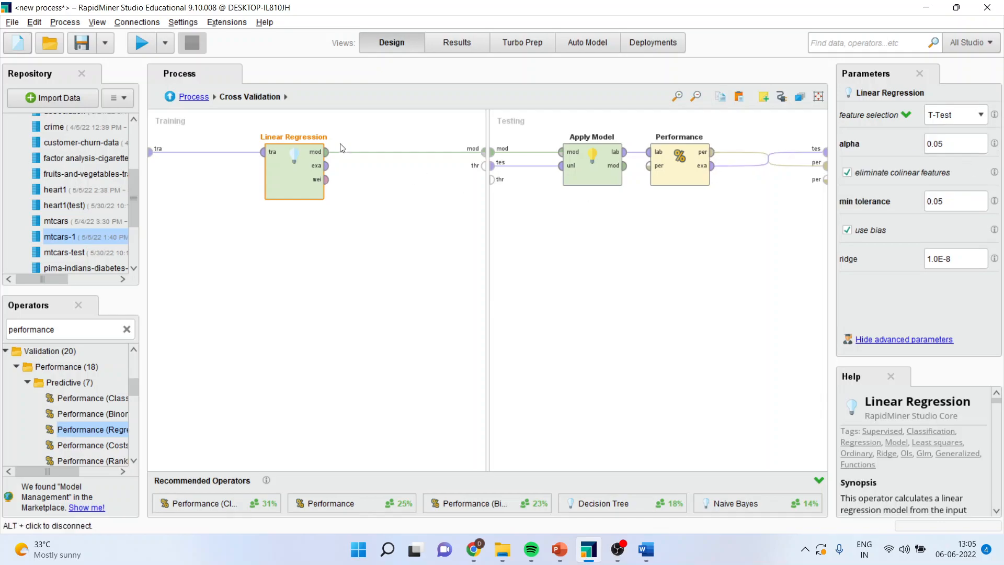
{"action": "left_click", "coordinate": [140, 46]}
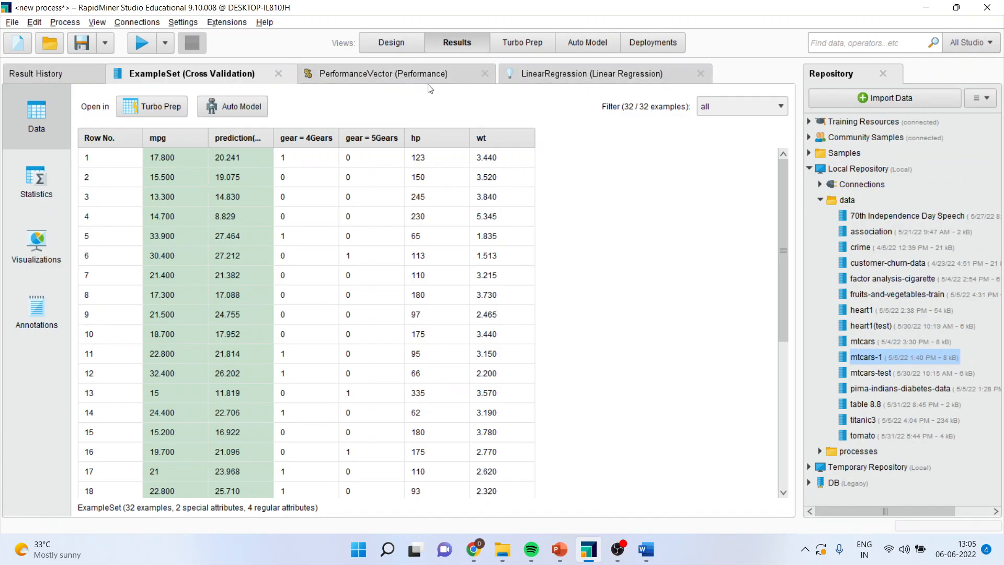
Review the new regression coefficients and equation, and check the root mean squared error and squared correlation
{"action": "left_click", "coordinate": [559, 77]}
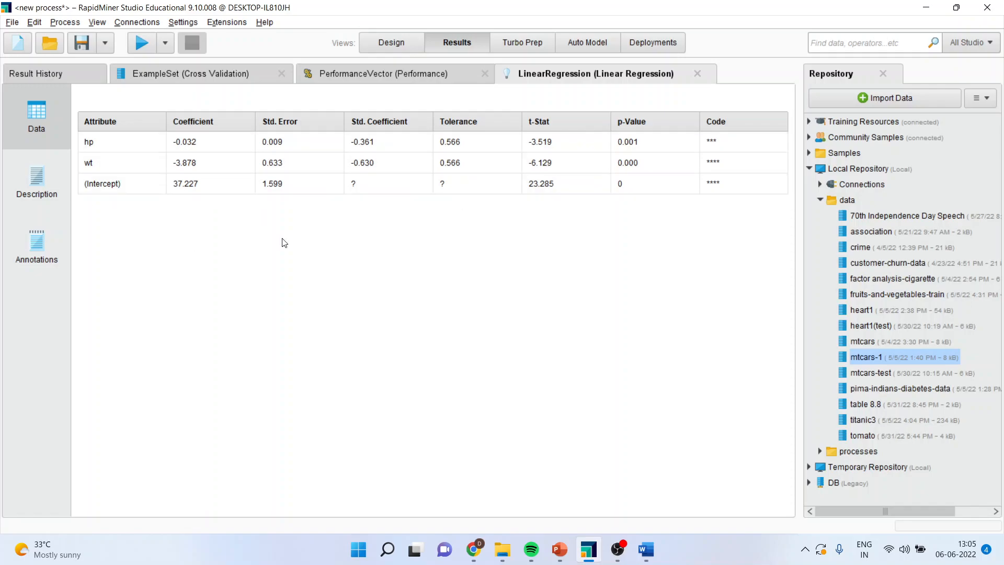
{"action": "left_click", "coordinate": [38, 192]}
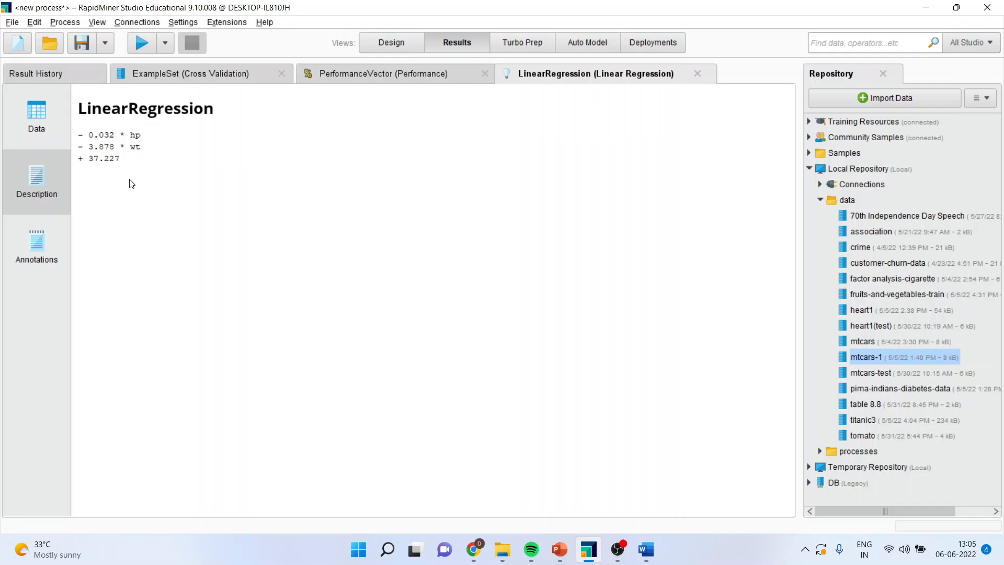
{"action": "left_click", "coordinate": [344, 77]}
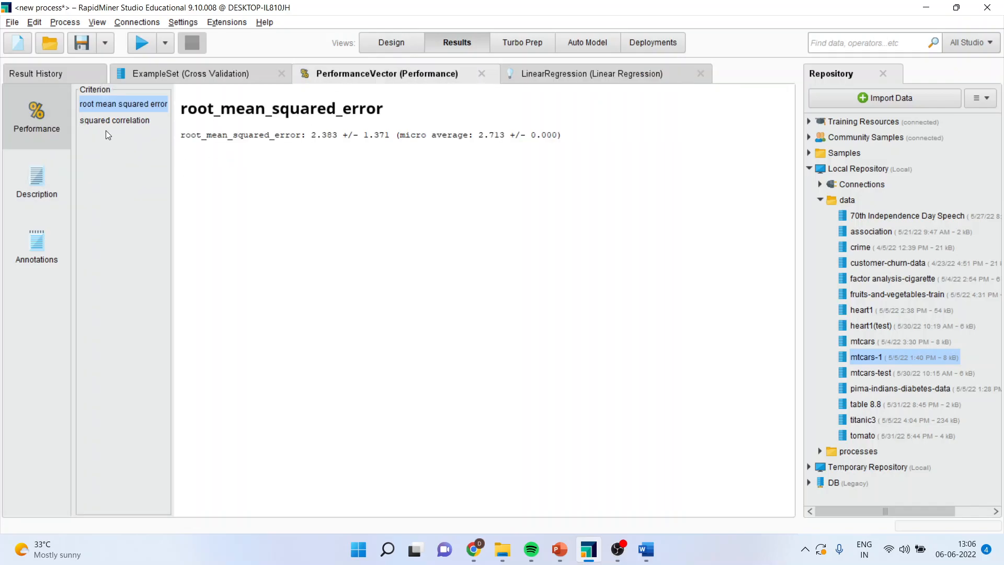
{"action": "left_click", "coordinate": [143, 121]}
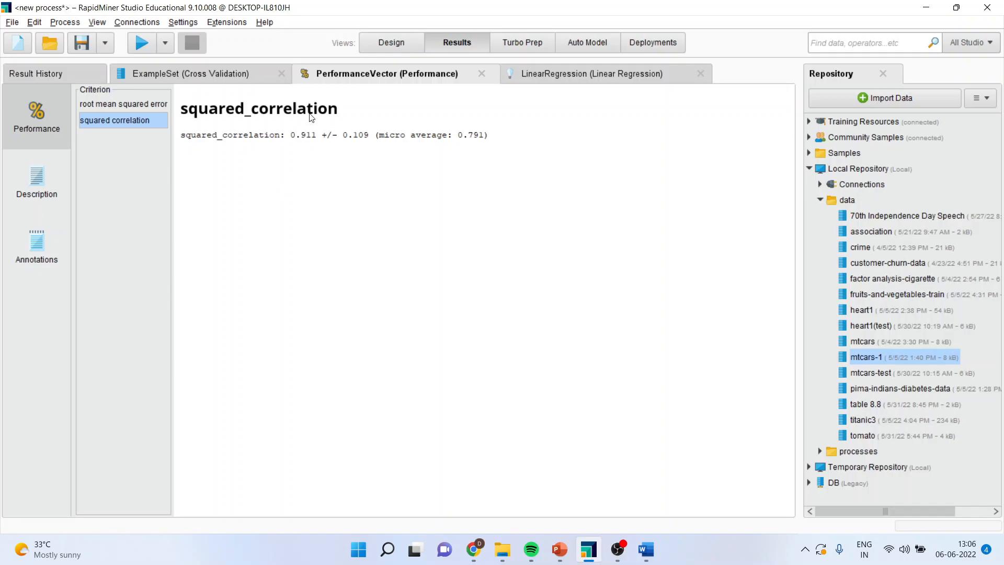
Plot the cross-validation example set as a scatter chart with mpg on the X-axis and prediction(mpg) as the value column
{"action": "left_click", "coordinate": [233, 79]}
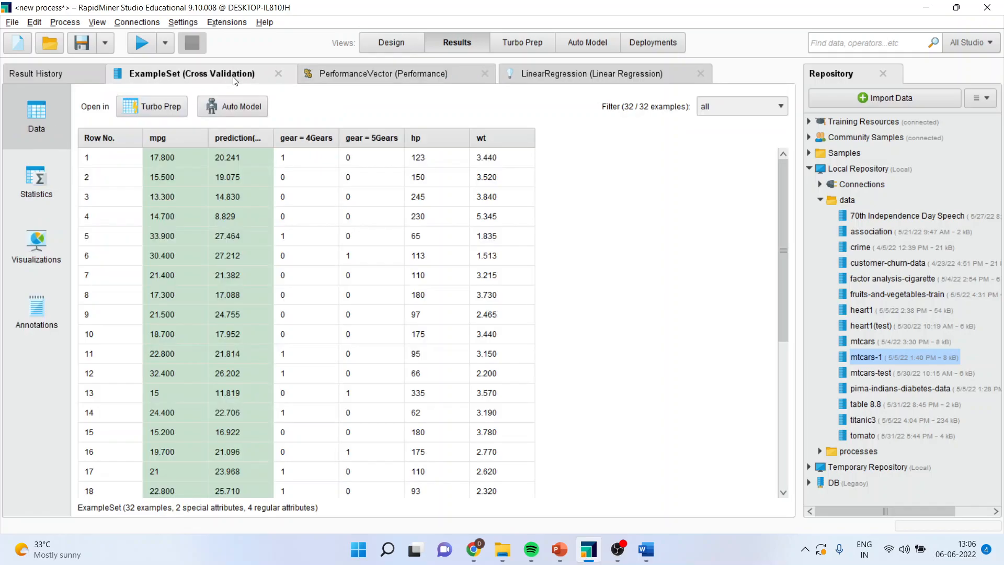
{"action": "left_click", "coordinate": [48, 250]}
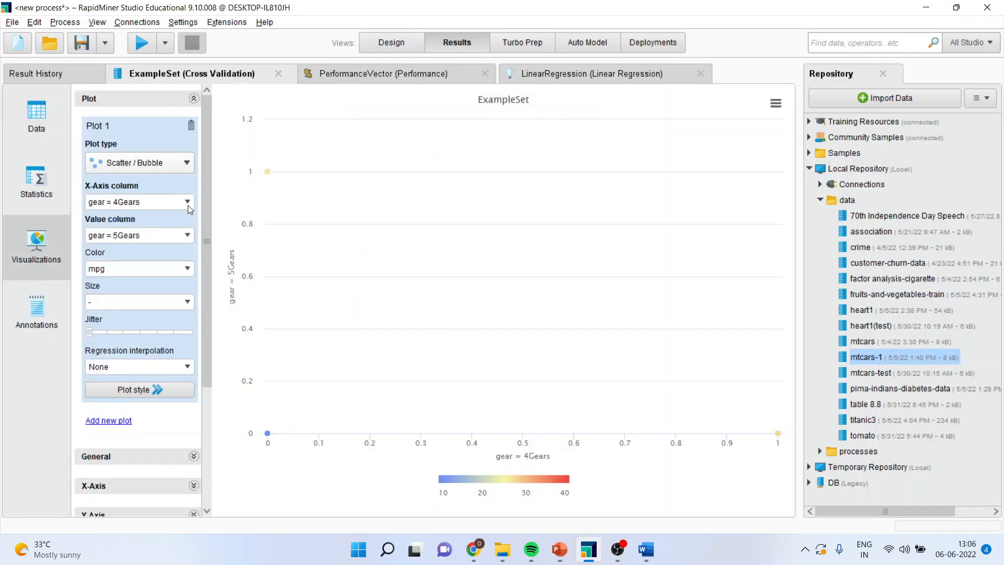
{"action": "left_click", "coordinate": [187, 203]}
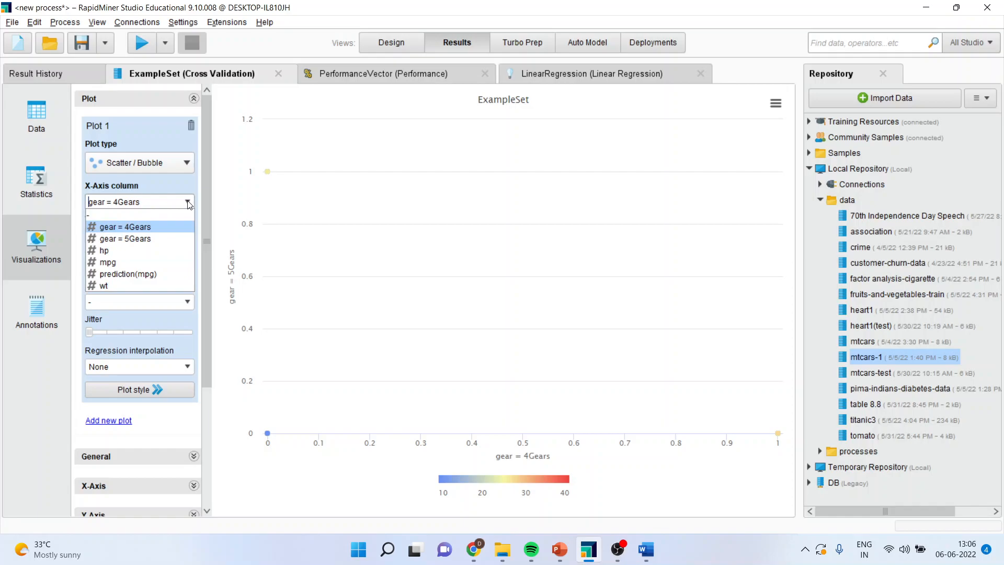
{"action": "left_click", "coordinate": [168, 273]}
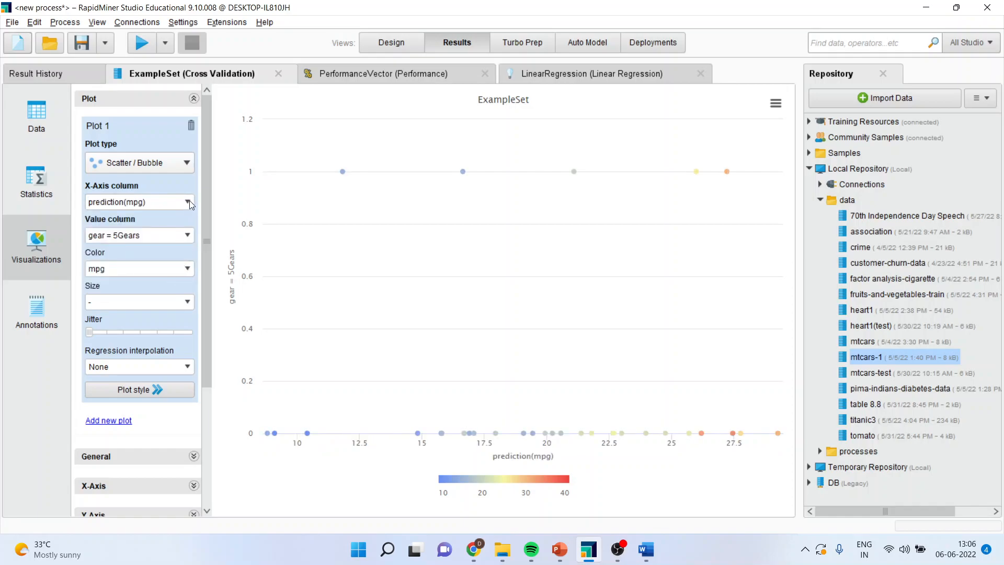
{"action": "left_click", "coordinate": [190, 203]}
{"action": "left_click", "coordinate": [157, 262]}
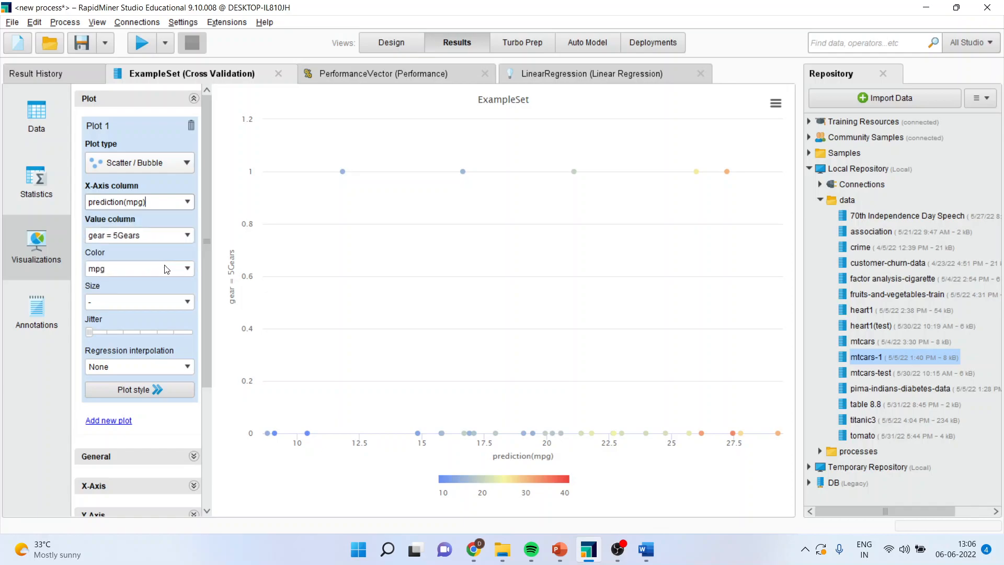
{"action": "left_click", "coordinate": [187, 235]}
{"action": "left_click", "coordinate": [172, 307]}
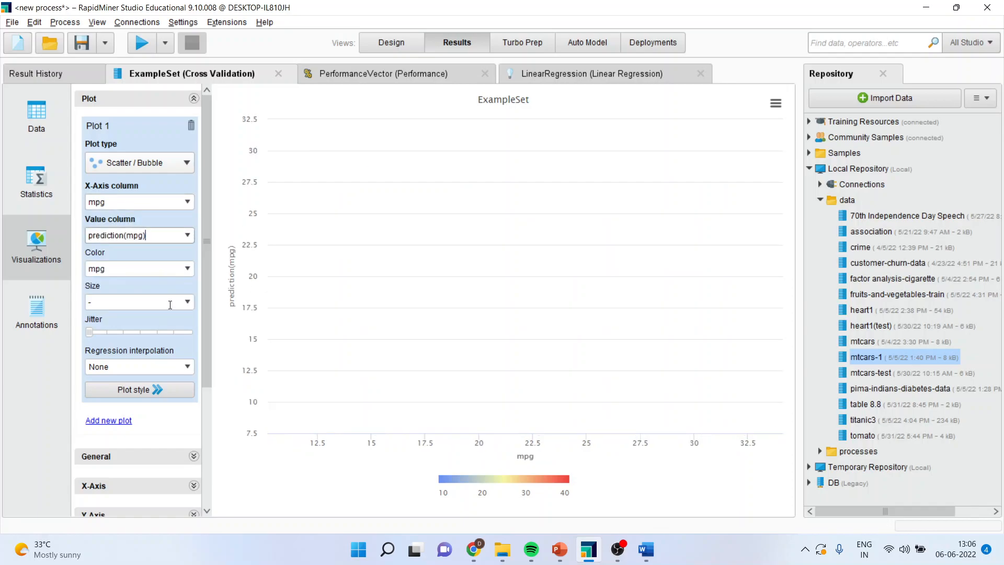
Add a Linear regression interpolation to the scatter plot, keeping mpg as the color column
{"action": "left_click", "coordinate": [189, 368]}
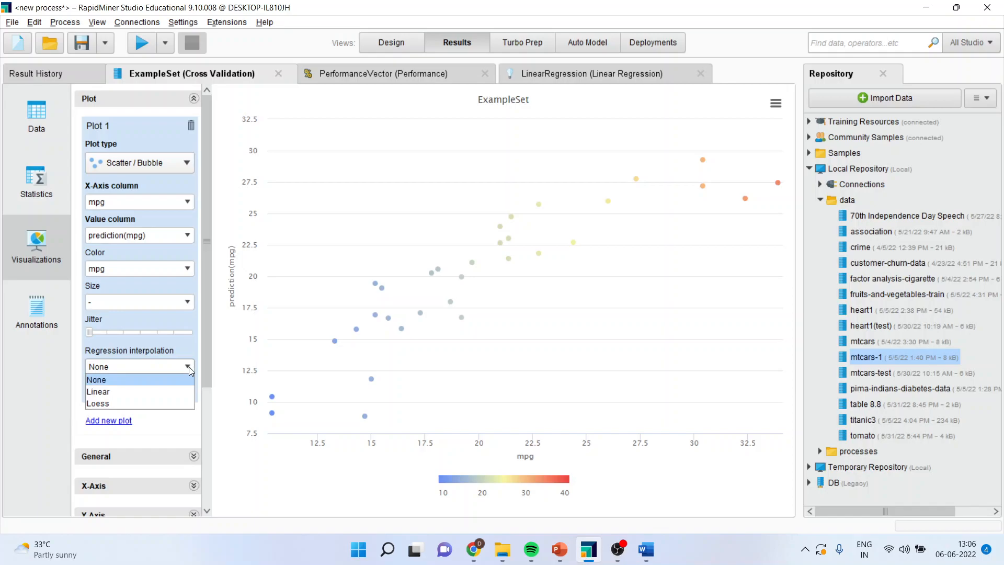
{"action": "left_click", "coordinate": [164, 391]}
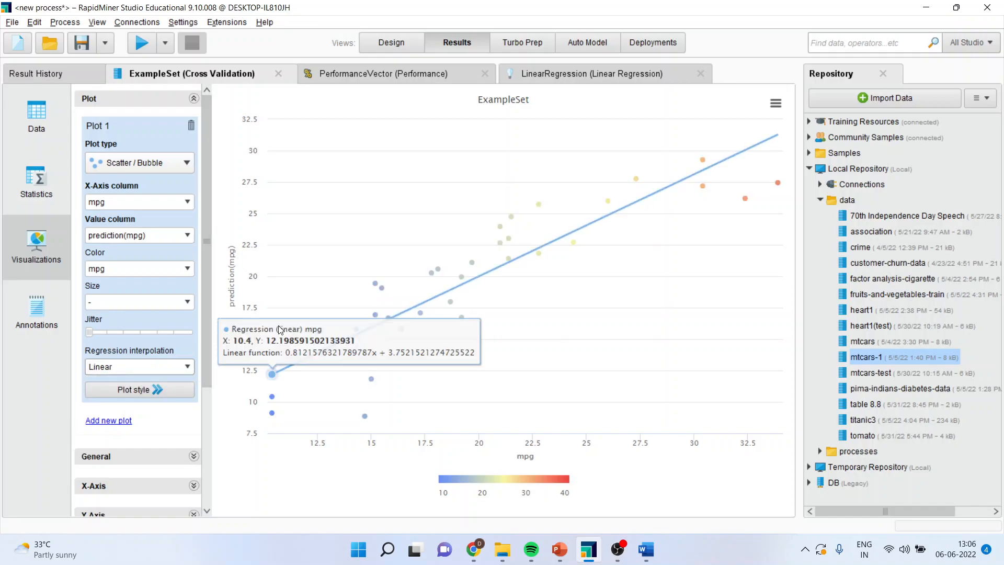
{"action": "left_click", "coordinate": [189, 271]}
{"action": "left_click", "coordinate": [188, 269]}
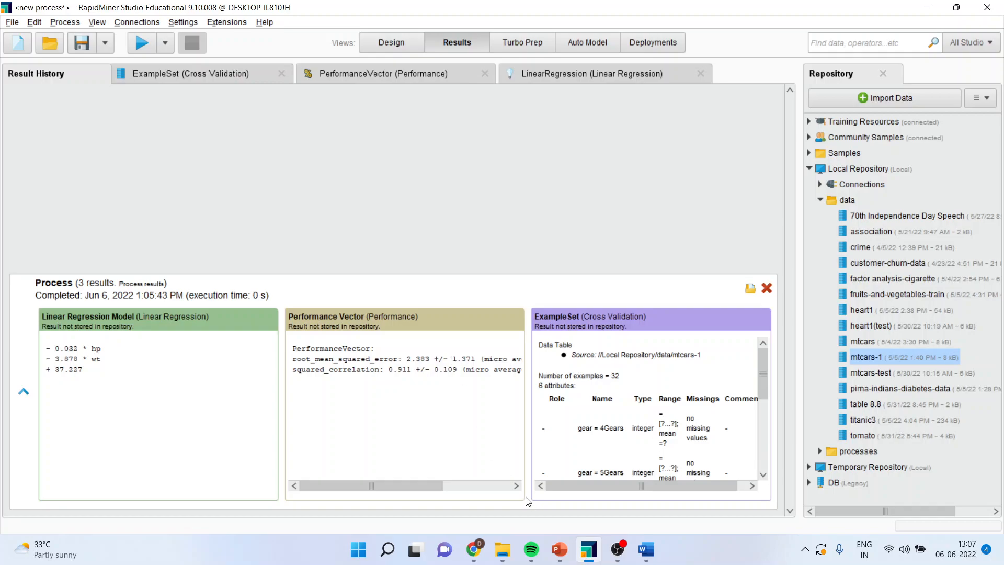
Switch to the PowerPoint presentation and show the closing Thank You slide as a slide show
{"action": "left_click", "coordinate": [560, 549]}
{"action": "left_click", "coordinate": [94, 497]}
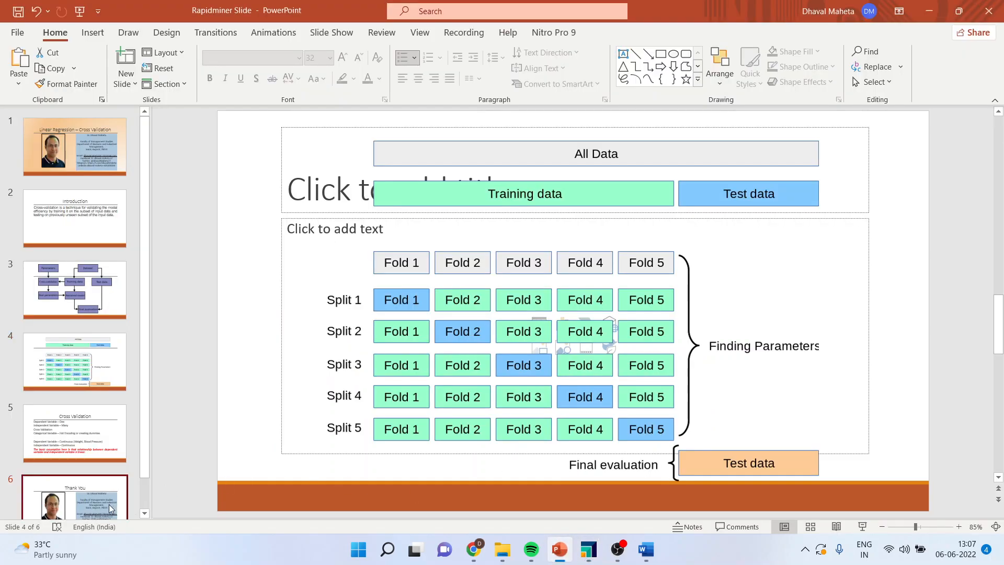
{"action": "left_click", "coordinate": [862, 527]}
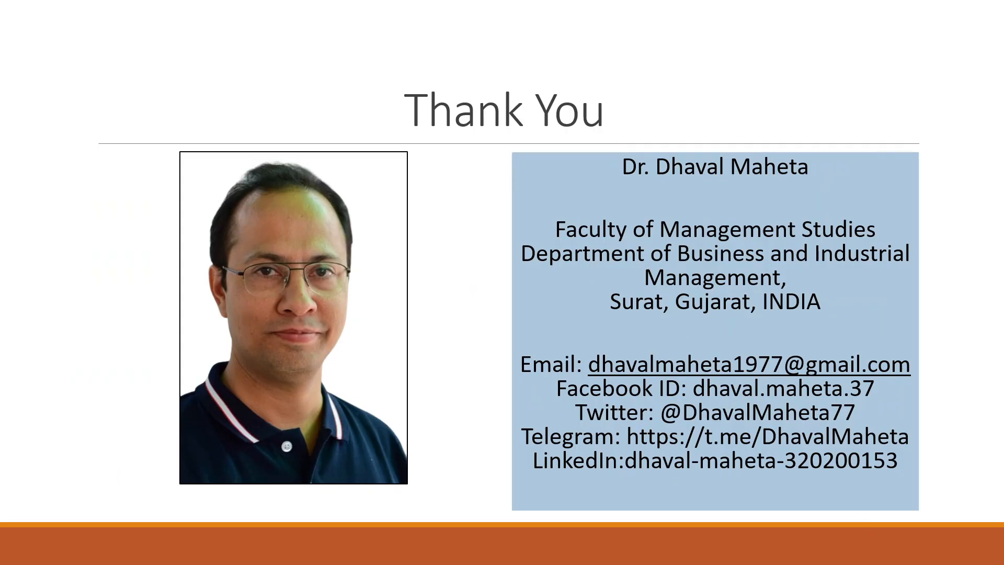